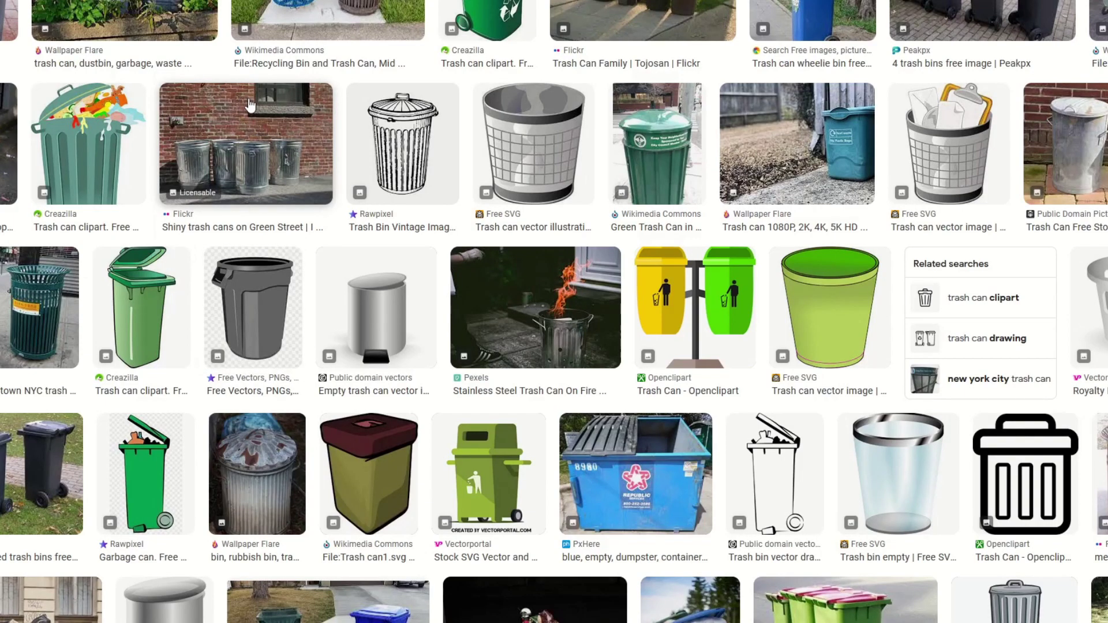
Step: Save the Flickr photo of shiny trash cans on Green Street and the Wallpaper Flare photo of the grey open dumpster
{"action": "left_click", "coordinate": [249, 104]}
{"action": "right_click", "coordinate": [910, 224]}
{"action": "left_click", "coordinate": [954, 419]}
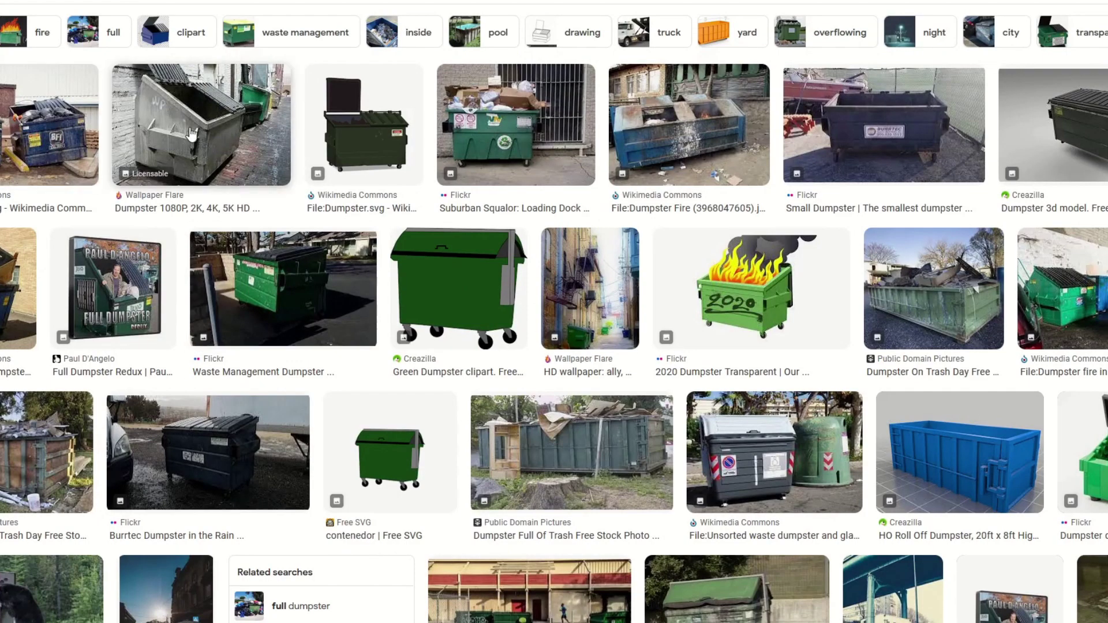
{"action": "left_click", "coordinate": [192, 134]}
{"action": "right_click", "coordinate": [880, 215]}
{"action": "left_click", "coordinate": [923, 410]}
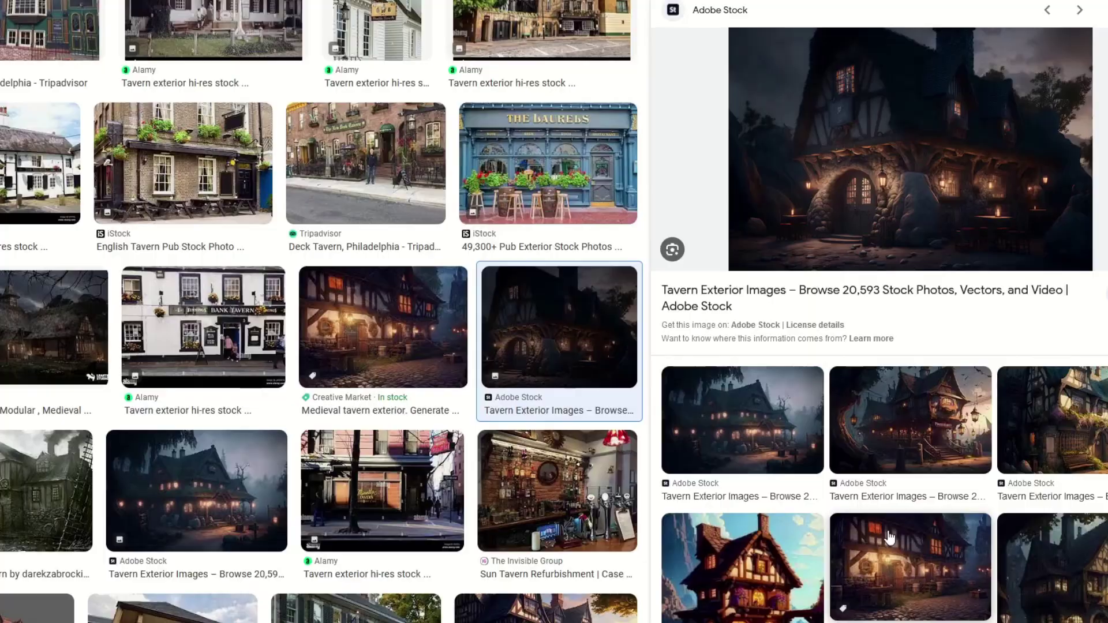
Step: Browse the related tavern exterior images and save the Malthus Tavern picture
{"action": "scroll", "coordinate": [895, 476], "scroll_direction": "down", "scroll_amount": 5}
{"action": "scroll", "coordinate": [895, 477], "scroll_direction": "down", "scroll_amount": 3}
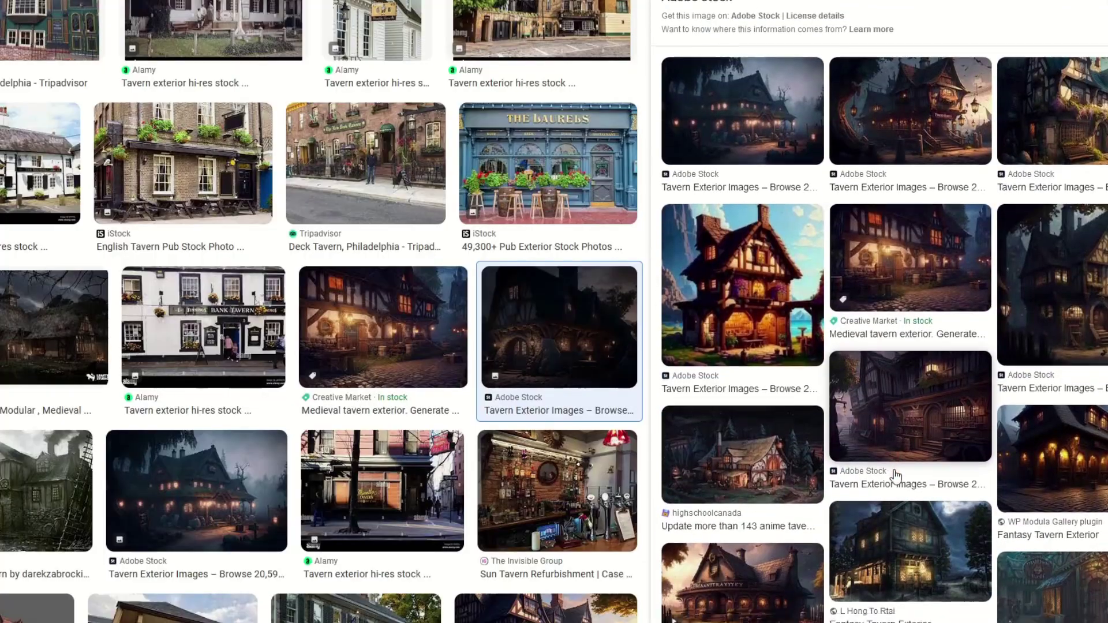
{"action": "left_click", "coordinate": [1033, 510]}
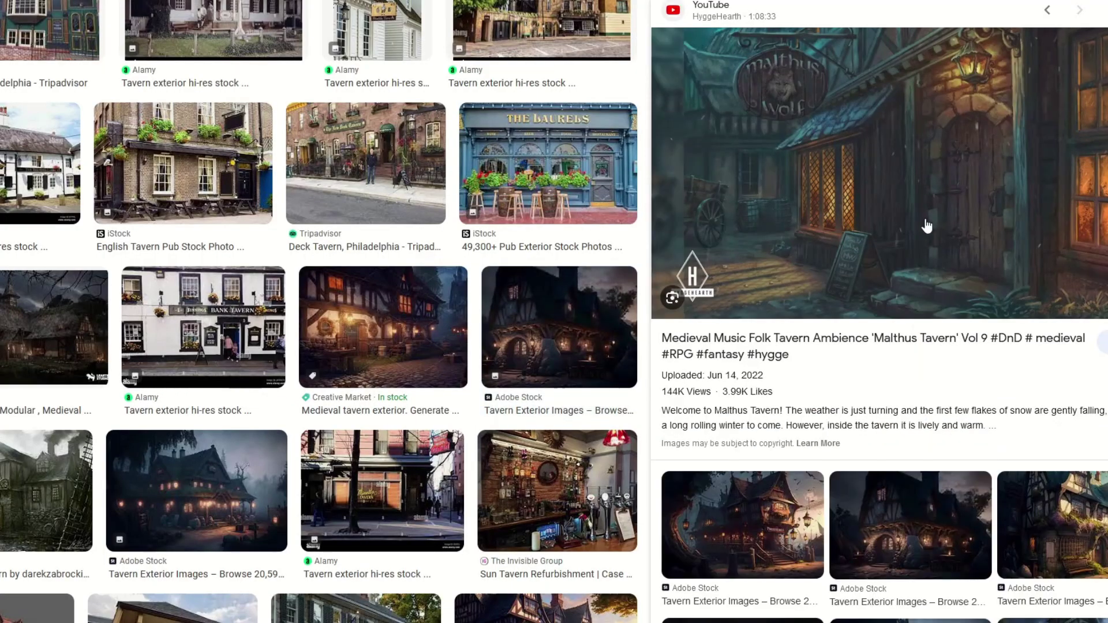
{"action": "scroll", "coordinate": [925, 225], "scroll_direction": "down", "scroll_amount": 7}
{"action": "scroll", "coordinate": [927, 225], "scroll_direction": "up", "scroll_amount": 8}
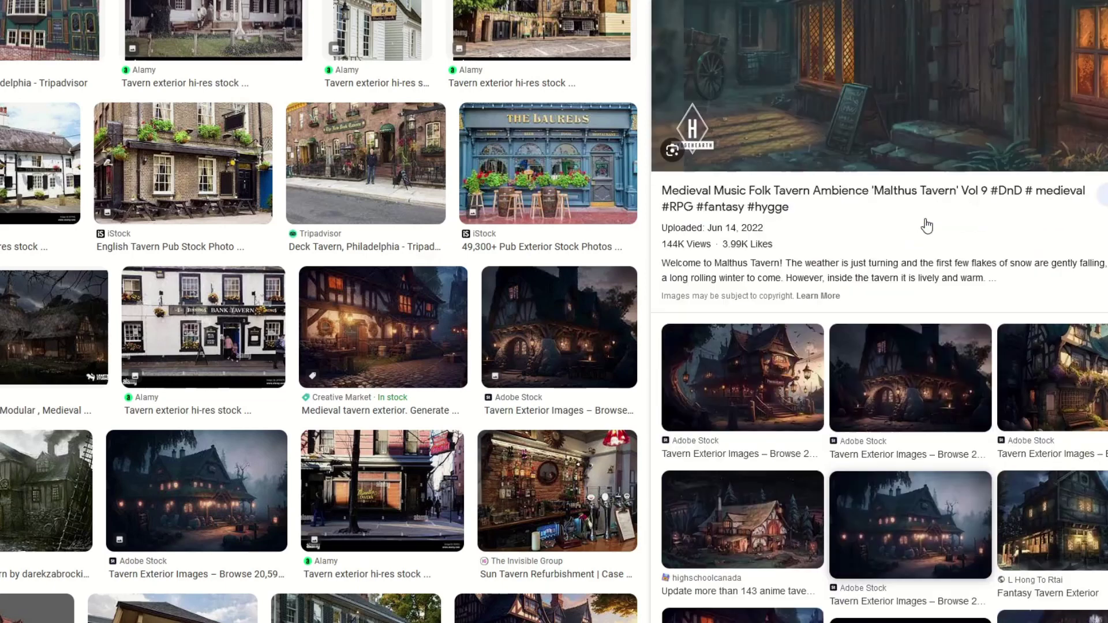
{"action": "right_click", "coordinate": [875, 137]}
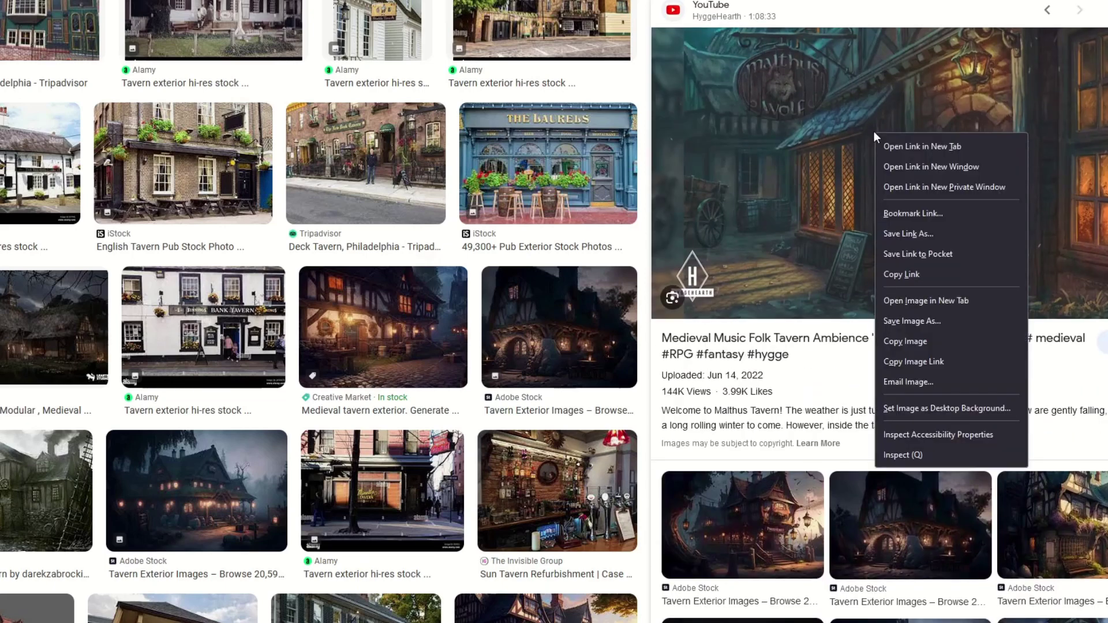
{"action": "left_click", "coordinate": [912, 321]}
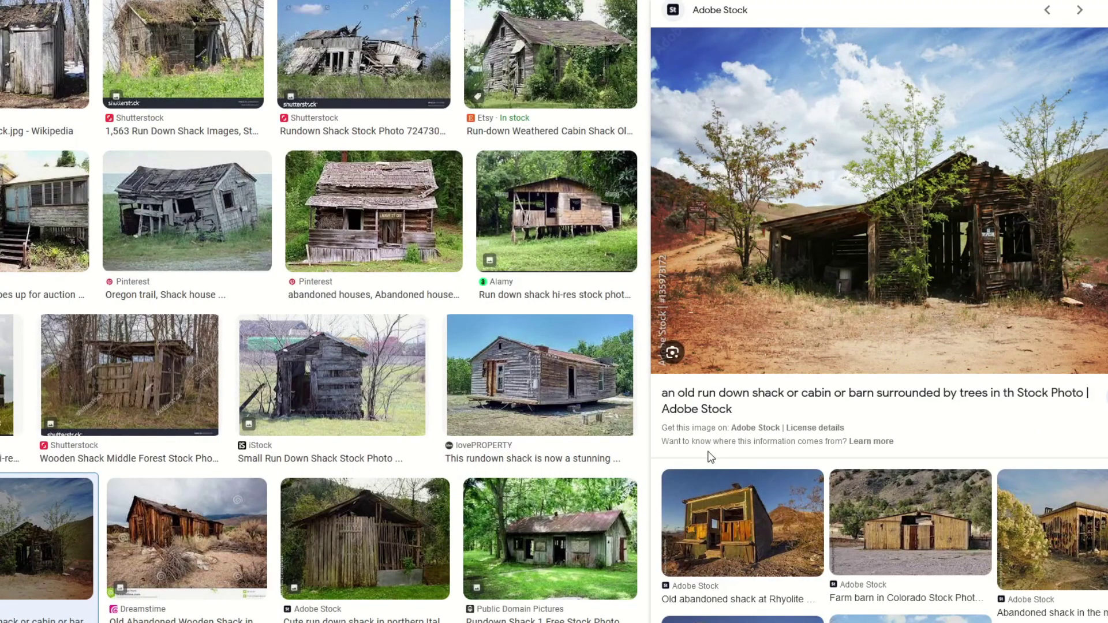
Step: Look through the run-down shack results and save the Adobe Stock photo of the old shack surrounded by trees
{"action": "scroll", "coordinate": [508, 491], "scroll_direction": "down", "scroll_amount": 5}
{"action": "scroll", "coordinate": [507, 536], "scroll_direction": "up", "scroll_amount": 7}
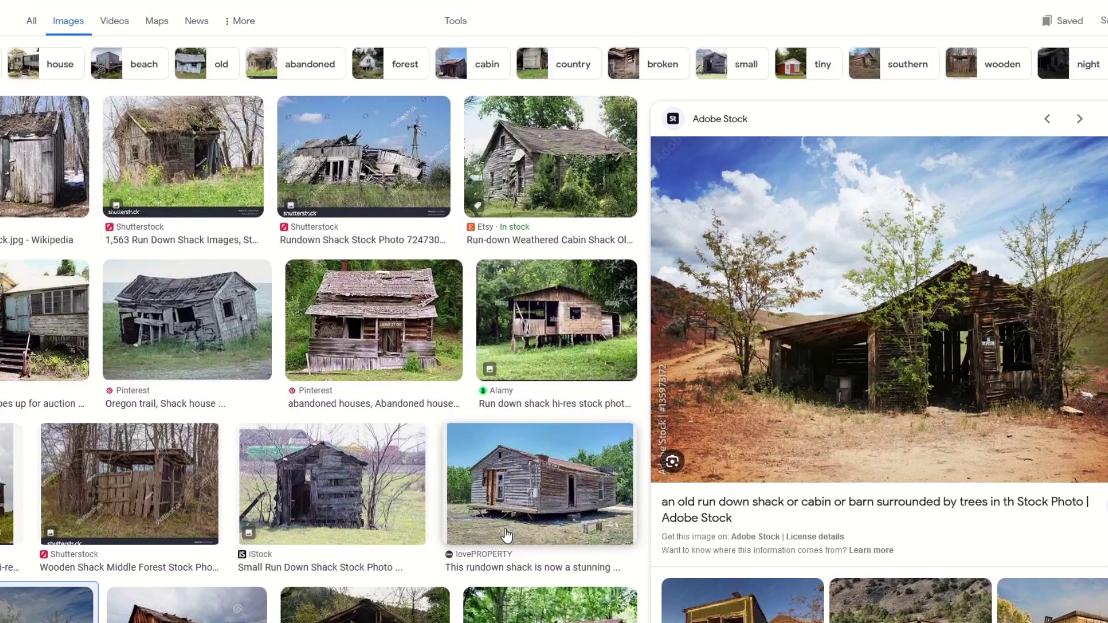
{"action": "scroll", "coordinate": [507, 536], "scroll_direction": "down", "scroll_amount": 20}
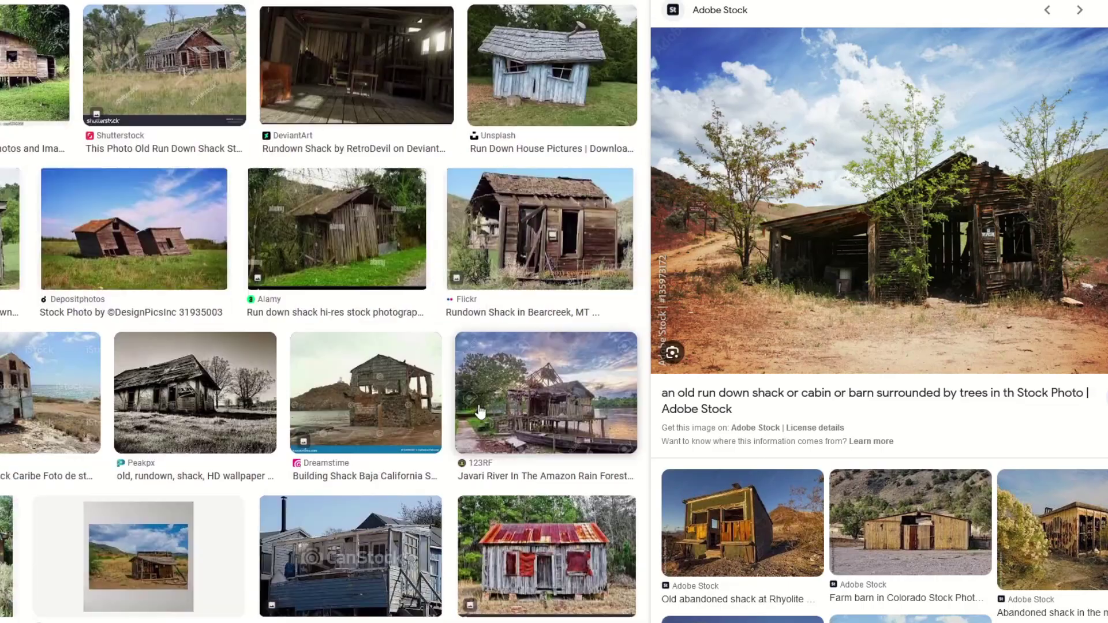
{"action": "right_click", "coordinate": [886, 244]}
{"action": "left_click", "coordinate": [957, 433]}
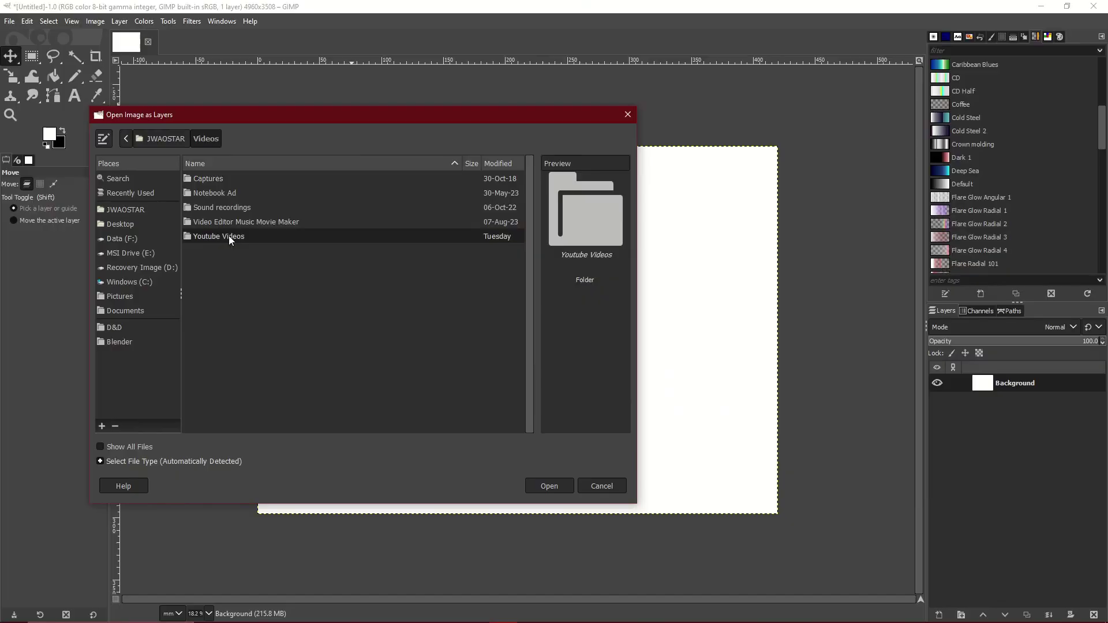
Step: In GIMP, open all five pictures from Youtube Videos/GDChallenge/Day 2/Images as layers
{"action": "double_click", "coordinate": [229, 239]}
{"action": "double_click", "coordinate": [223, 214]}
{"action": "double_click", "coordinate": [232, 193]}
{"action": "double_click", "coordinate": [235, 179]}
{"action": "left_click", "coordinate": [239, 235], "text": "shift"}
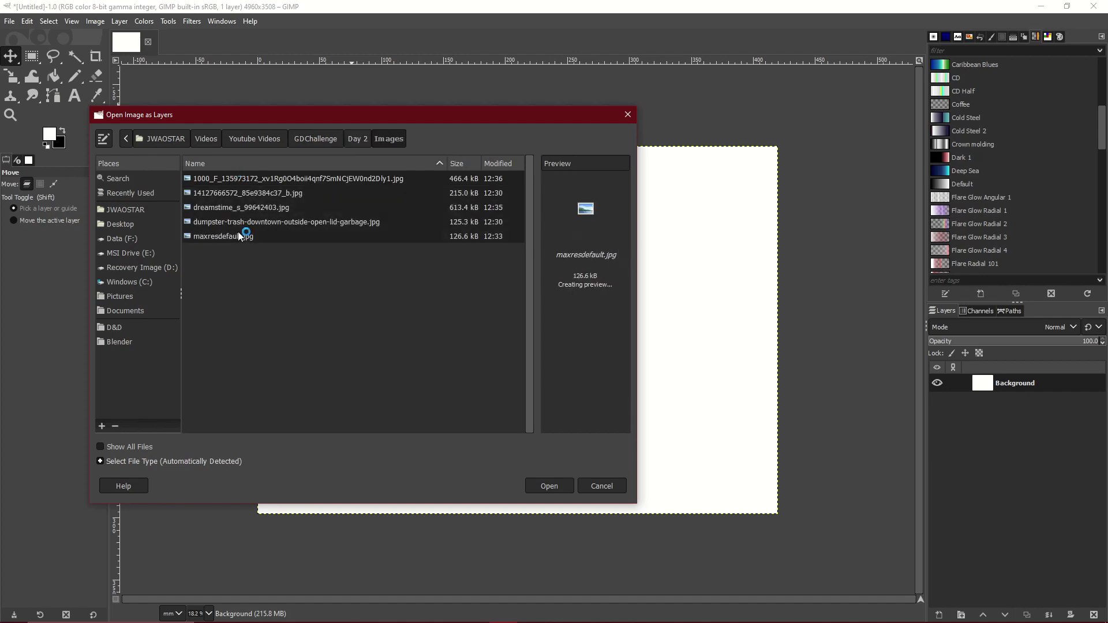
{"action": "left_click", "coordinate": [549, 486]}
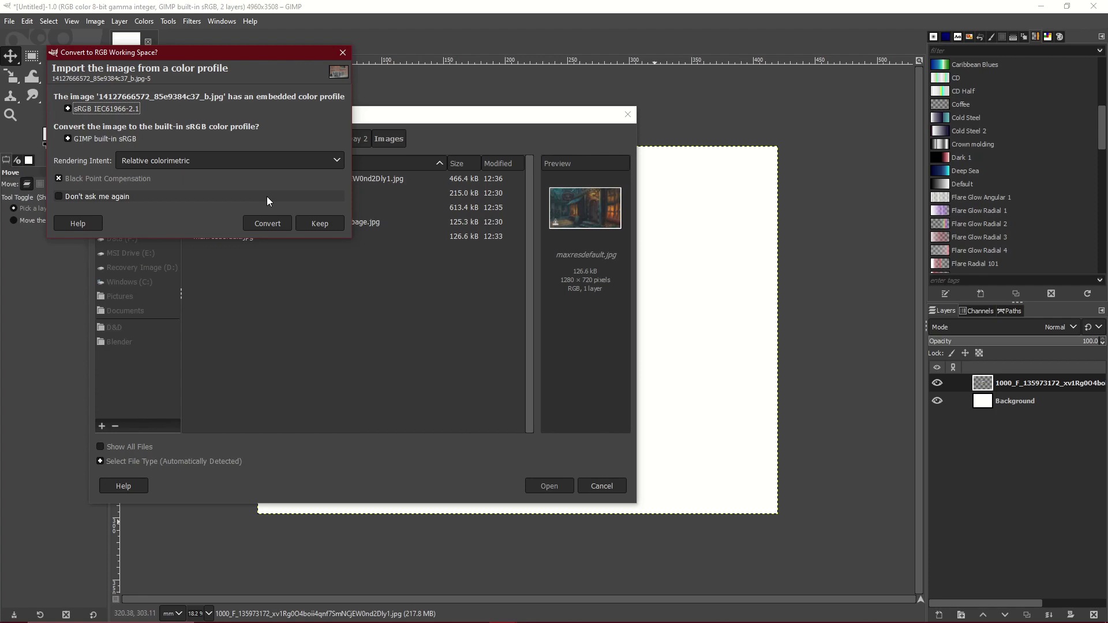
Step: Convert the imported trash can photo to GIMP's built-in sRGB profile with the Relative colorimetric rendering intent
{"action": "left_click", "coordinate": [165, 156]}
{"action": "left_click", "coordinate": [168, 161]}
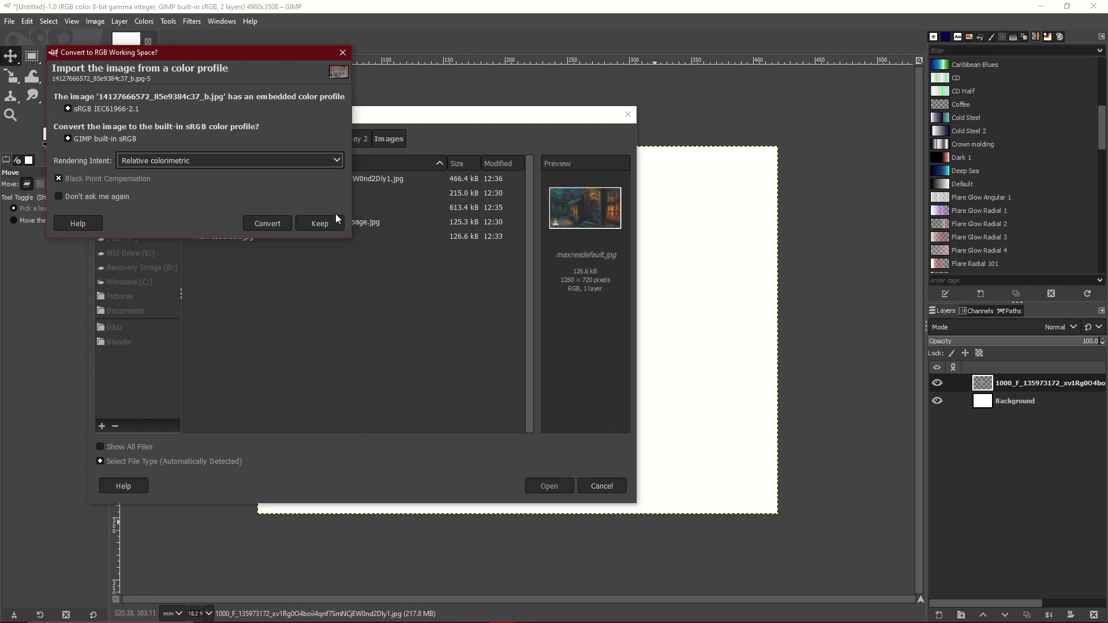
{"action": "left_click", "coordinate": [268, 224]}
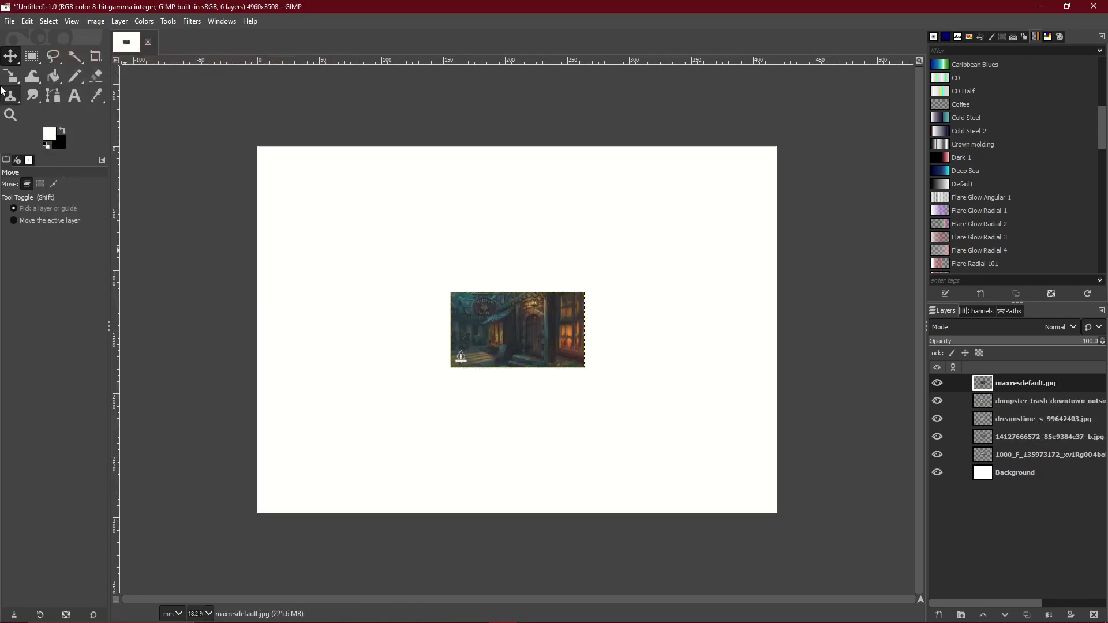
Step: Scale the tavern picture up around its centre to about 297.5 × 167.4 mm
{"action": "left_click", "coordinate": [10, 76]}
{"action": "left_click", "coordinate": [604, 379]}
{"action": "left_click_drag", "start_coordinate": [588, 370], "coordinate": [704, 437]}
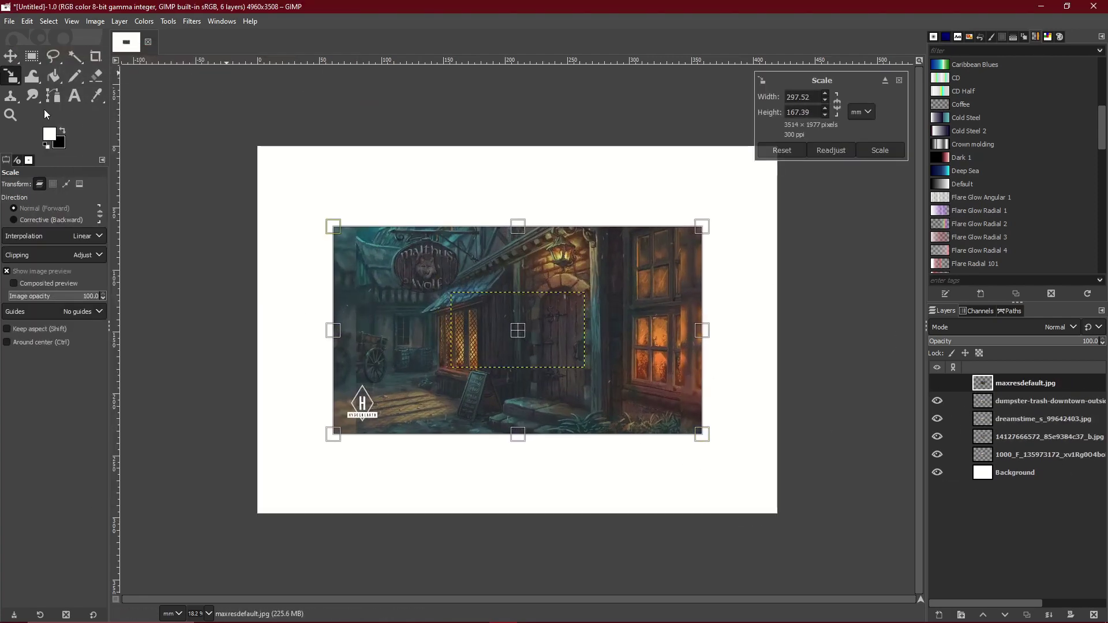
Step: Outline the tavern building and its hanging sign with Free Select, leaving out the street with the cart and logo
{"action": "left_click", "coordinate": [53, 56]}
{"action": "left_click", "coordinate": [471, 440]}
{"action": "left_click", "coordinate": [447, 417]}
{"action": "left_click", "coordinate": [444, 400]}
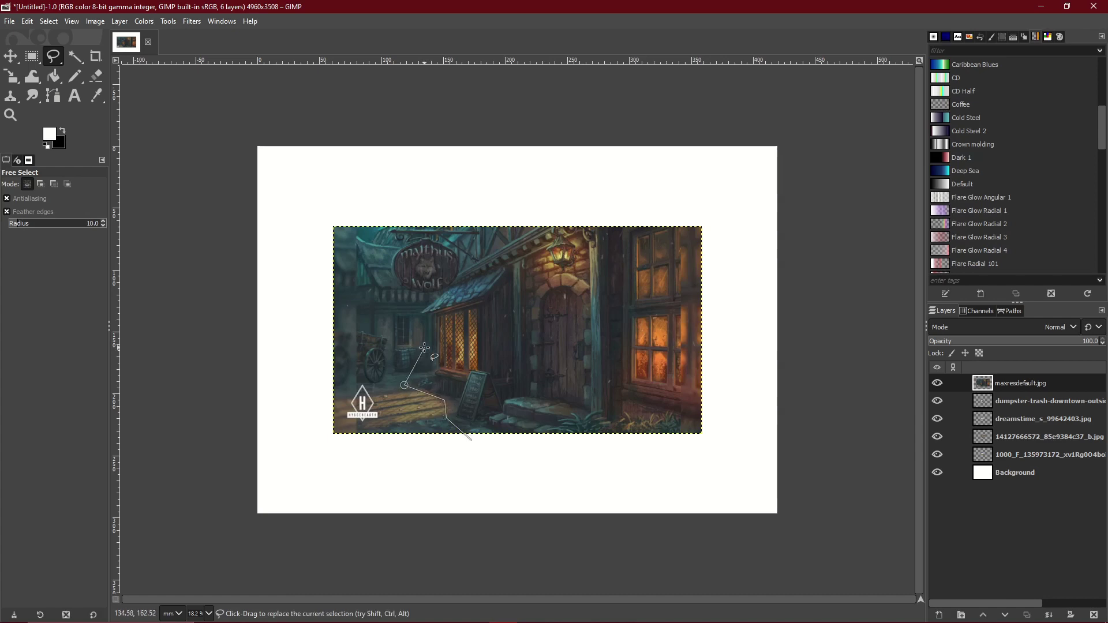
{"action": "mouse_move", "coordinate": [408, 310]}
{"action": "left_mouse_down"}
{"action": "mouse_move", "coordinate": [419, 204]}
{"action": "mouse_move", "coordinate": [702, 214]}
{"action": "mouse_move", "coordinate": [687, 467]}
{"action": "mouse_move", "coordinate": [458, 437]}
{"action": "mouse_move", "coordinate": [483, 448]}
{"action": "left_mouse_up"}
{"action": "left_click", "coordinate": [473, 440]}
Step: Invert the selection, try deleting the area outside the tavern, and undo the deletion
{"action": "right_click", "coordinate": [574, 353]}
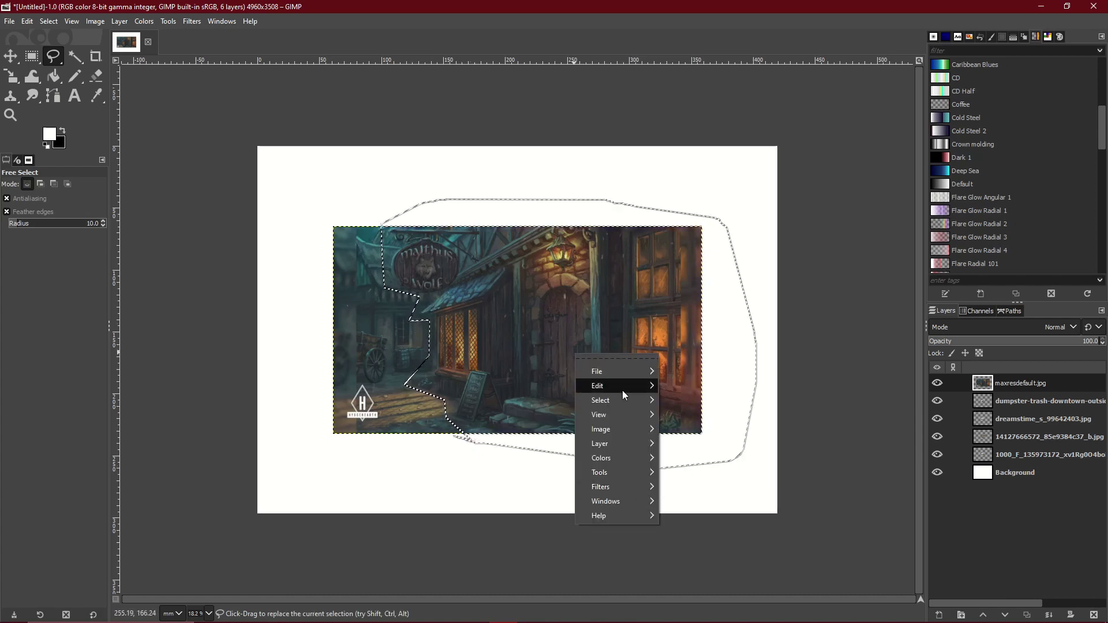
{"action": "mouse_move", "coordinate": [623, 391]}
{"action": "left_click", "coordinate": [703, 379]}
{"action": "key", "text": "ctrl+i"}
{"action": "key", "text": "Delete"}
{"action": "key", "text": "ctrl+z"}
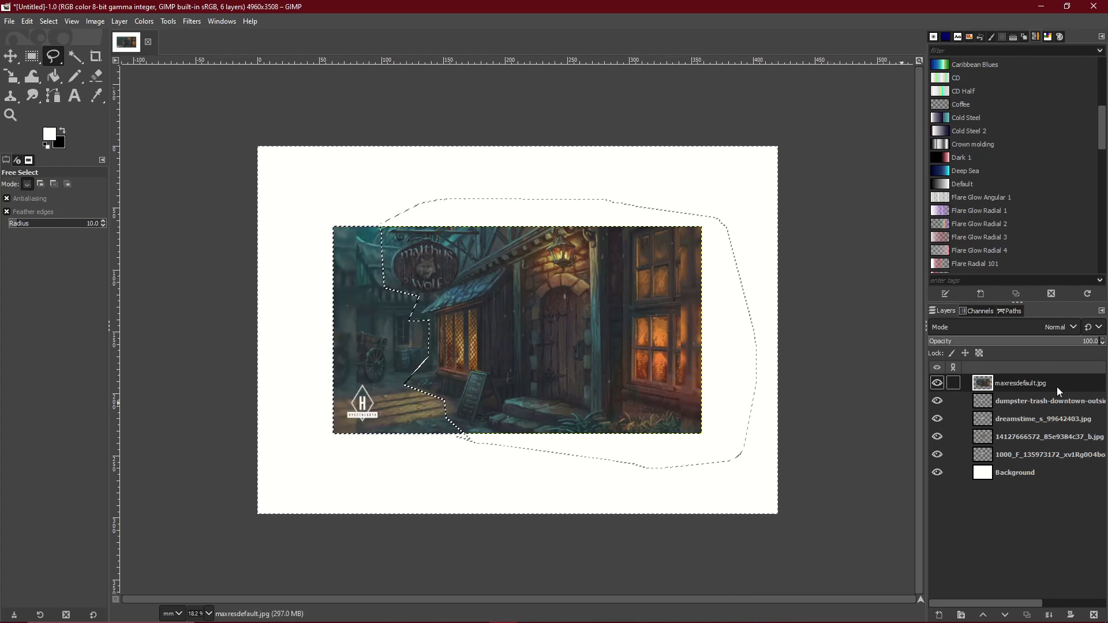
Step: Add an alpha channel to every layer, from maxresdefault.jpg down to Background
{"action": "left_click", "coordinate": [1099, 405]}
{"action": "left_click", "coordinate": [1032, 419]}
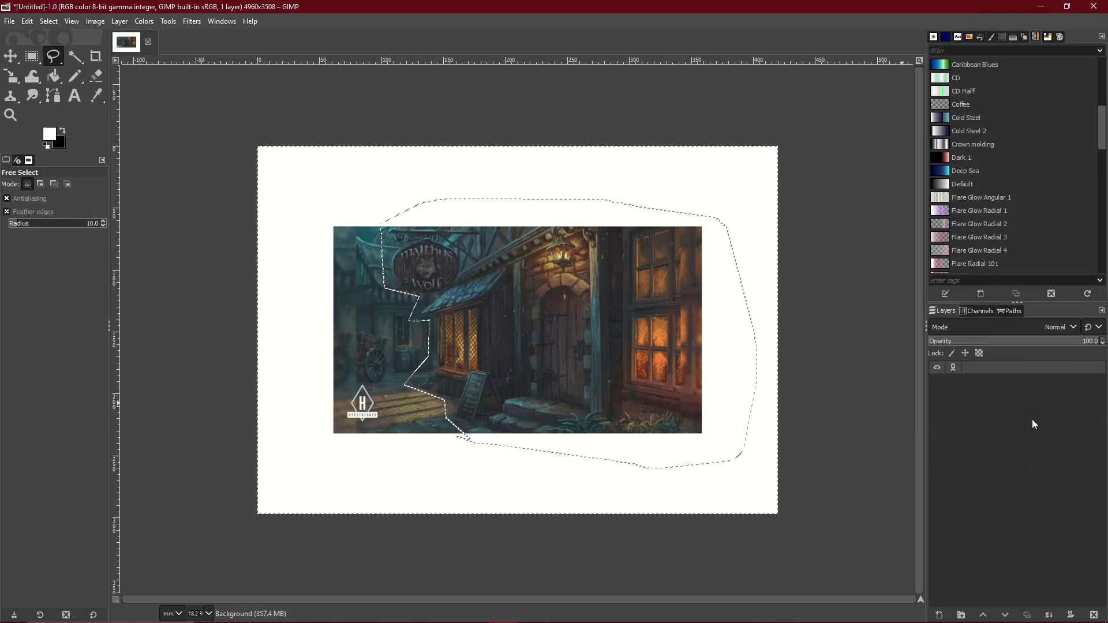
{"action": "right_click", "coordinate": [1032, 419]}
{"action": "left_click", "coordinate": [969, 358]}
{"action": "right_click", "coordinate": [1030, 436]}
{"action": "left_click", "coordinate": [989, 363]}
{"action": "right_click", "coordinate": [1030, 454]}
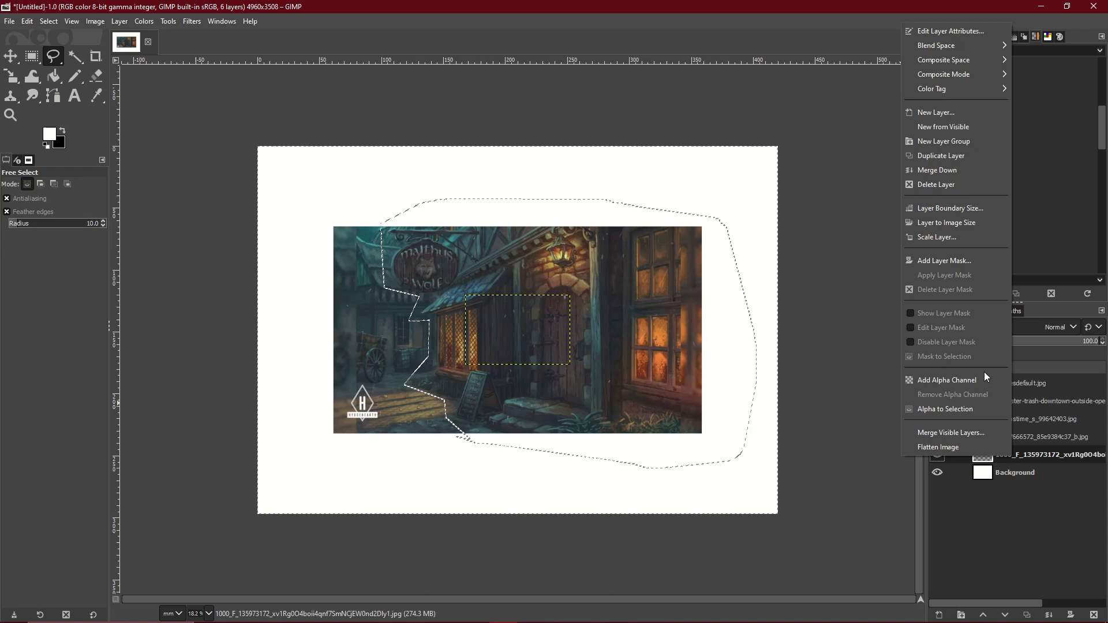
{"action": "left_click", "coordinate": [985, 375]}
{"action": "left_click", "coordinate": [1015, 472]}
{"action": "right_click", "coordinate": [1016, 472]}
{"action": "left_click", "coordinate": [984, 393]}
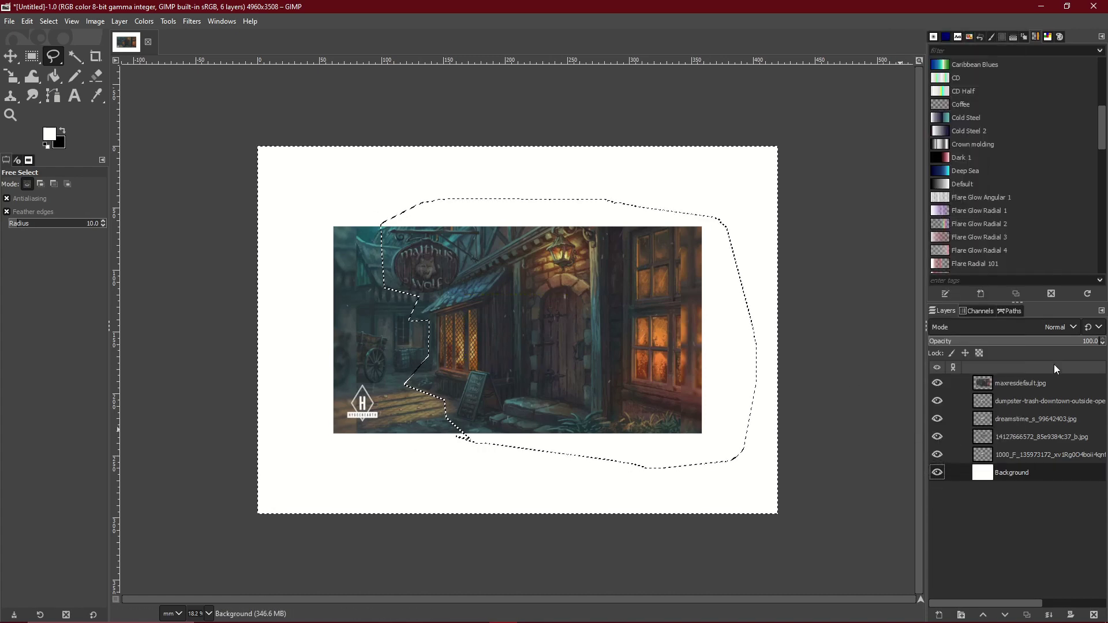
Step: Delete the area outside the tavern outline on the maxresdefault.jpg layer and clear the selection
{"action": "left_click", "coordinate": [1021, 383]}
{"action": "key", "text": "Delete"}
{"action": "key", "text": "r"}
{"action": "key", "text": "ctrl+shift+a"}
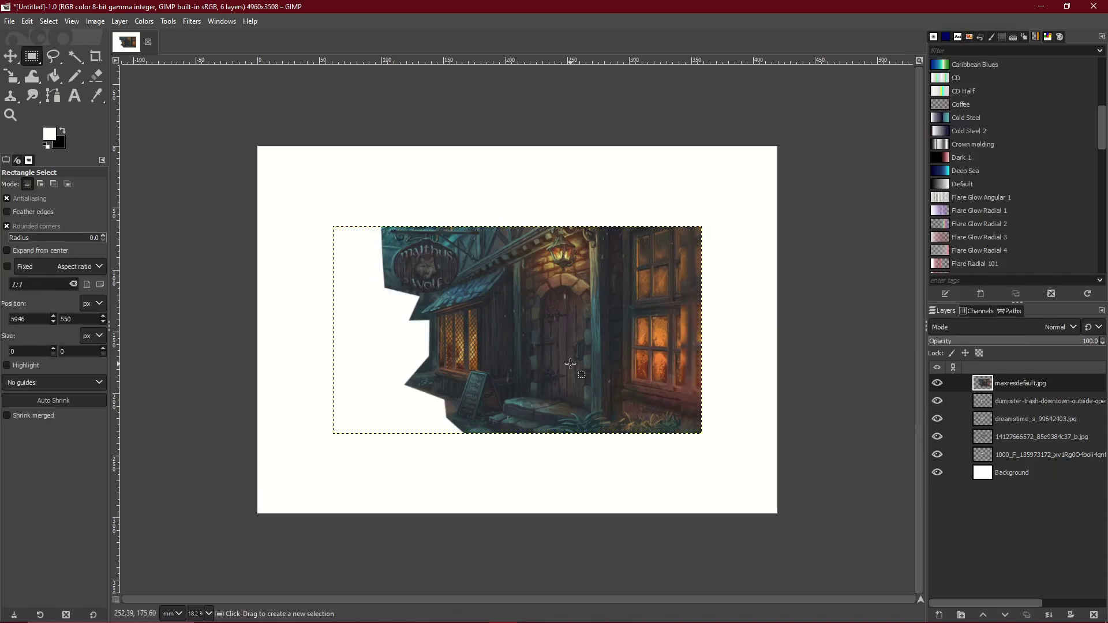
Step: Move the tavern cutout to the lower-left area of the canvas
{"action": "key", "text": "m"}
{"action": "left_click_drag", "start_coordinate": [612, 376], "coordinate": [489, 431]}
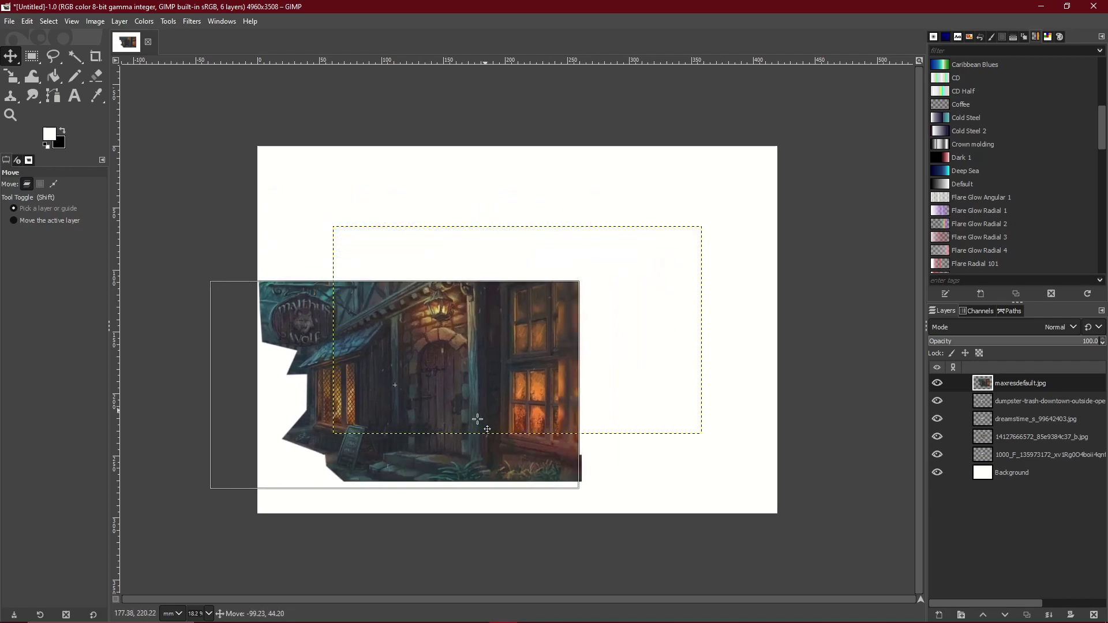
{"action": "left_click", "coordinate": [986, 407]}
{"action": "left_click_drag", "start_coordinate": [403, 397], "coordinate": [416, 416]}
Step: Scale the tavern cutout down to about 223.7 × 125.6 mm
{"action": "left_click", "coordinate": [988, 401]}
{"action": "key", "text": "shift+s"}
{"action": "left_click_drag", "start_coordinate": [489, 464], "coordinate": [495, 460]}
{"action": "key", "text": "Return"}
{"action": "left_click", "coordinate": [1050, 387]}
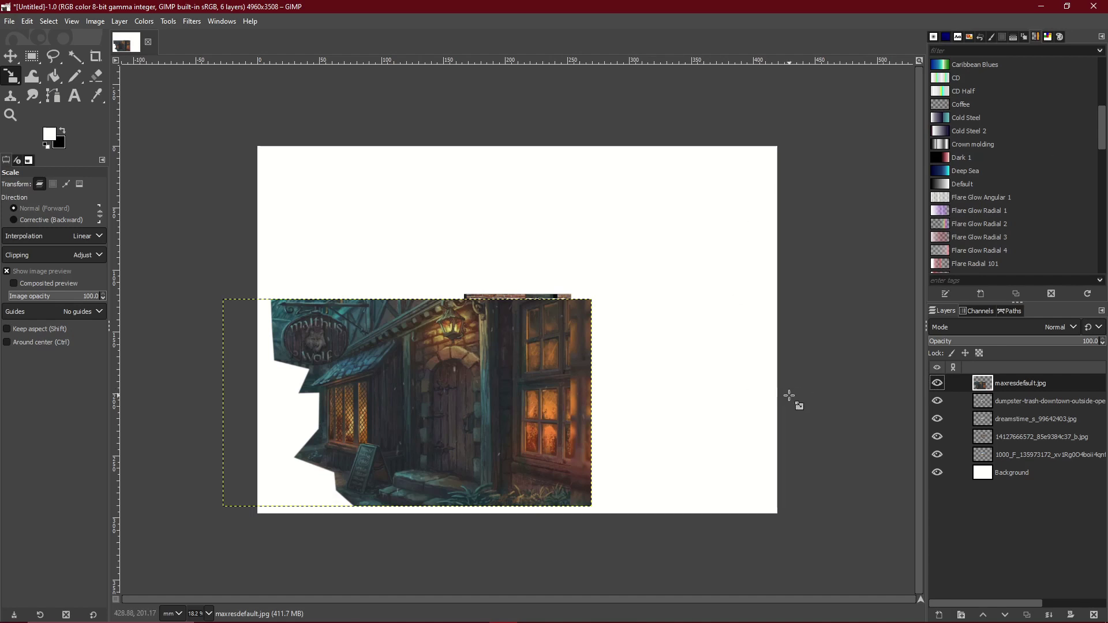
{"action": "left_click", "coordinate": [426, 351]}
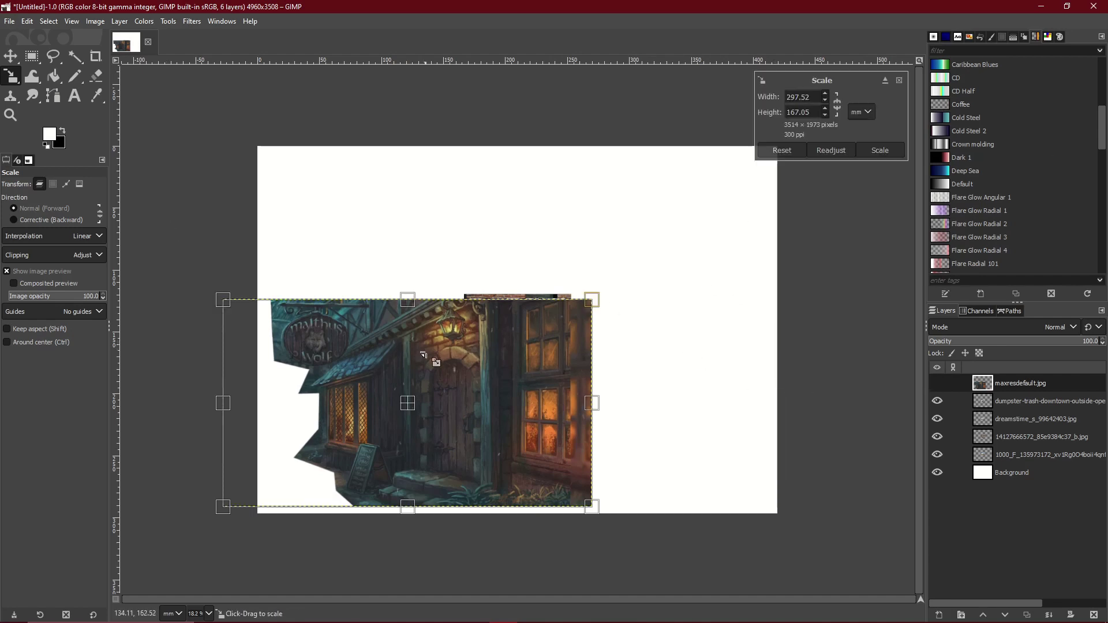
{"action": "left_click_drag", "start_coordinate": [596, 510], "coordinate": [501, 465]}
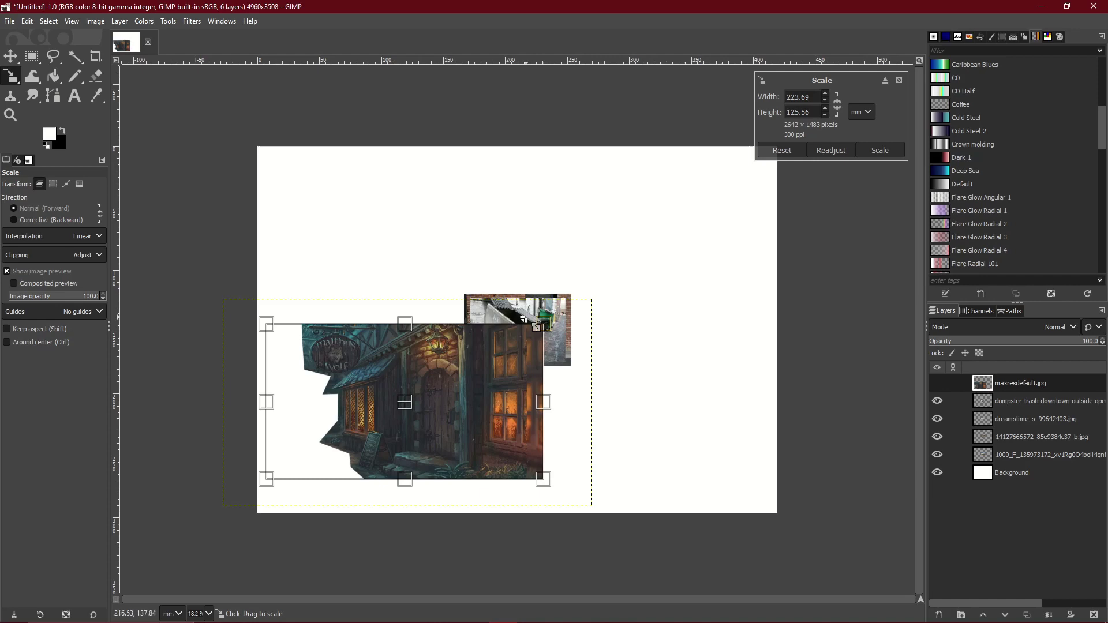
{"action": "left_click", "coordinate": [30, 60]}
Step: Place the dumpster layer above the tavern layer and move its photo down over the tavern's right side
{"action": "left_click", "coordinate": [53, 60]}
{"action": "left_click", "coordinate": [990, 403]}
{"action": "left_click", "coordinate": [11, 60]}
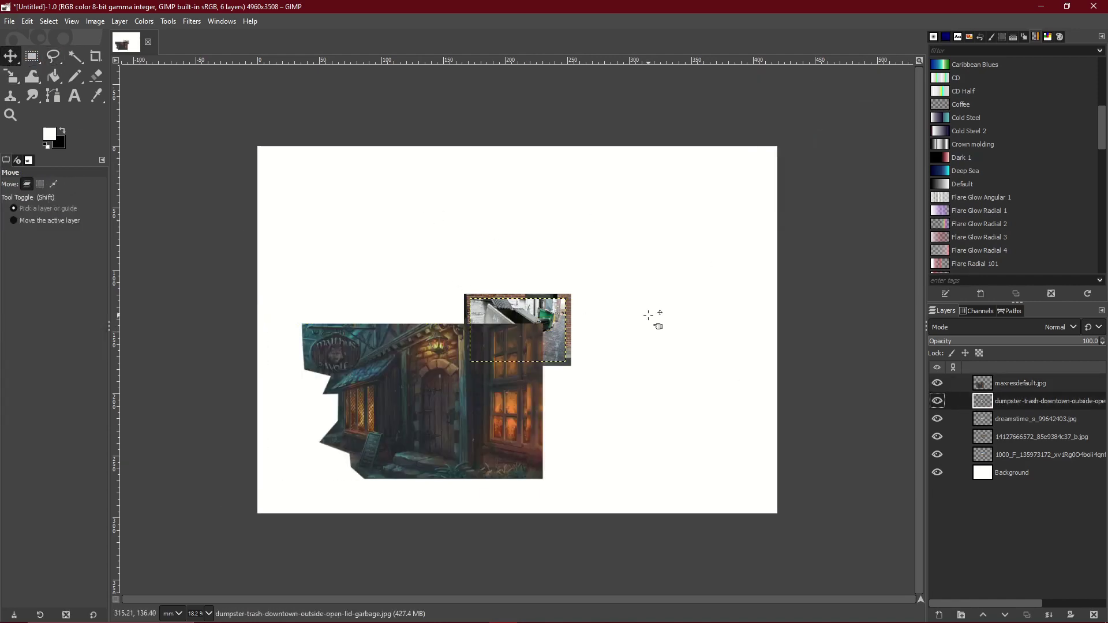
{"action": "left_click_drag", "start_coordinate": [948, 402], "coordinate": [943, 388]}
{"action": "left_click_drag", "start_coordinate": [520, 330], "coordinate": [570, 376]}
Step: Enlarge the dumpster photo until its height is close to that of the tavern cutout
{"action": "left_click", "coordinate": [11, 76]}
{"action": "left_click", "coordinate": [572, 372]}
{"action": "left_click_drag", "start_coordinate": [619, 347], "coordinate": [769, 228]}
{"action": "key", "text": "Return"}
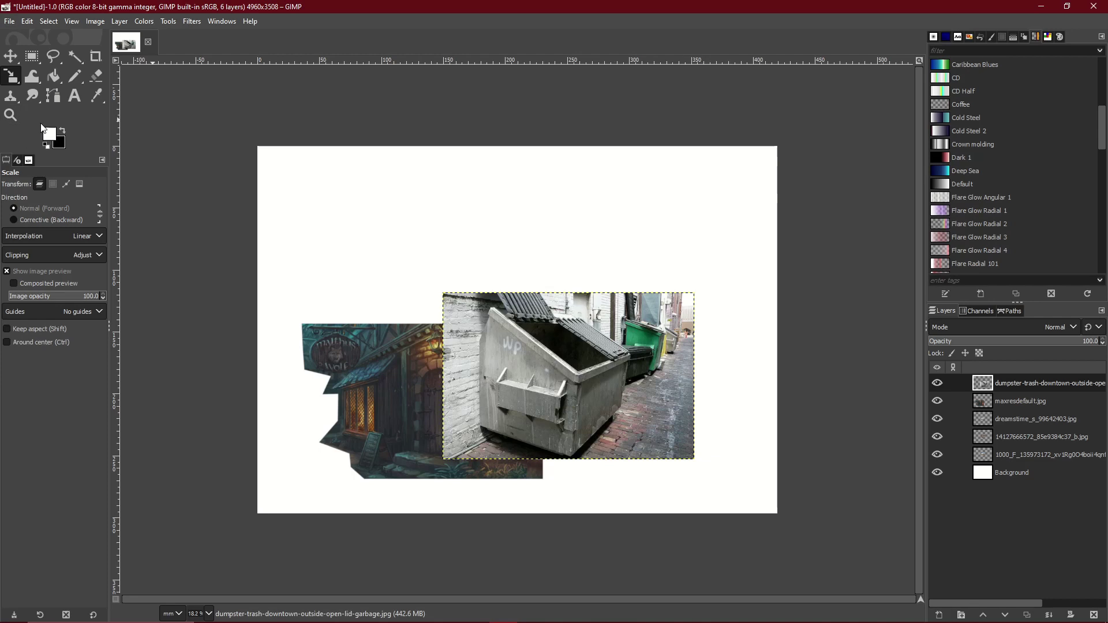
Step: Trace around the dumpster with Free Select and delete the surrounding background of the photo
{"action": "left_click", "coordinate": [56, 56]}
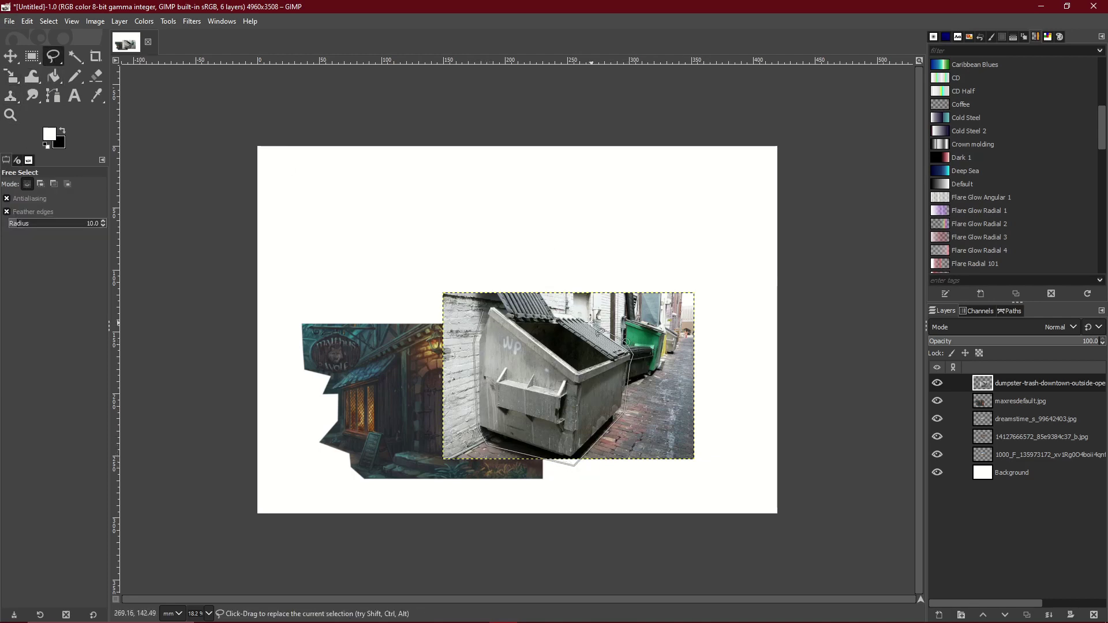
{"action": "left_click", "coordinate": [538, 285]}
{"action": "left_click", "coordinate": [725, 285]}
{"action": "left_click", "coordinate": [705, 478]}
{"action": "left_click", "coordinate": [482, 493]}
{"action": "left_click", "coordinate": [434, 491]}
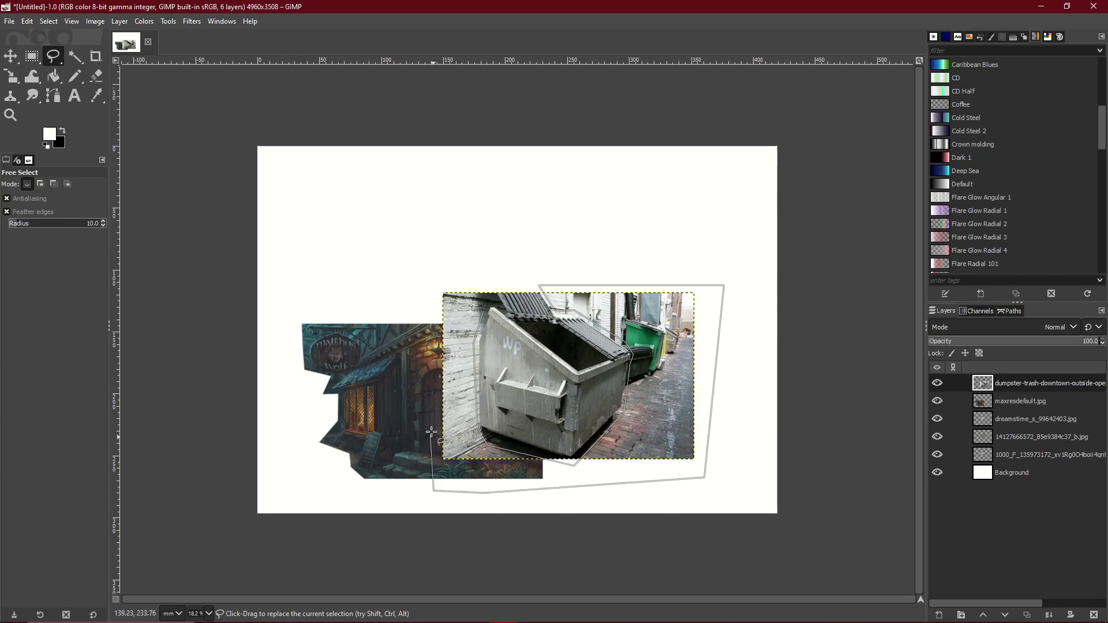
{"action": "left_click", "coordinate": [430, 278]}
{"action": "left_click", "coordinate": [487, 306]}
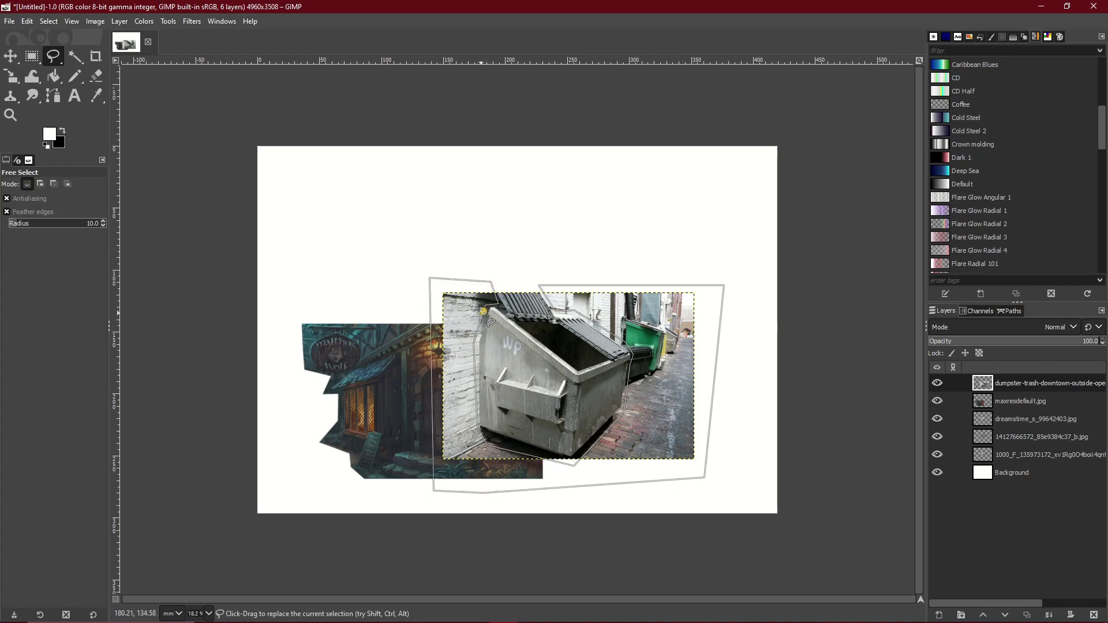
{"action": "key", "text": "Return"}
{"action": "key", "text": "ctrl+i"}
{"action": "key", "text": "Delete"}
Step: Clear the selection and reposition the cutouts, with the dumpster lower on the canvas and the tavern farther left
{"action": "left_click", "coordinate": [10, 56]}
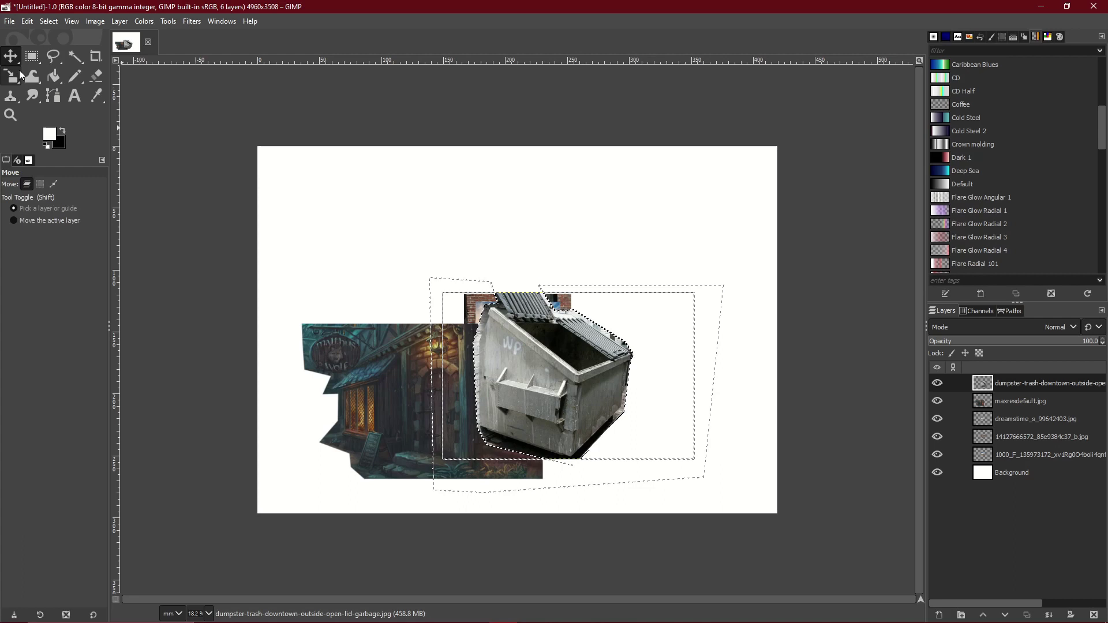
{"action": "key", "text": "ctrl+shift+a"}
{"action": "left_click_drag", "start_coordinate": [530, 354], "coordinate": [539, 408]}
{"action": "left_click_drag", "start_coordinate": [423, 401], "coordinate": [396, 396]}
Step: Rotate the tavern cutout by about 8.13° and move the dumpster left to overlap the tavern's right edge
{"action": "left_click", "coordinate": [11, 76]}
{"action": "left_click", "coordinate": [51, 95]}
{"action": "left_click_drag", "start_coordinate": [481, 338], "coordinate": [482, 356]}
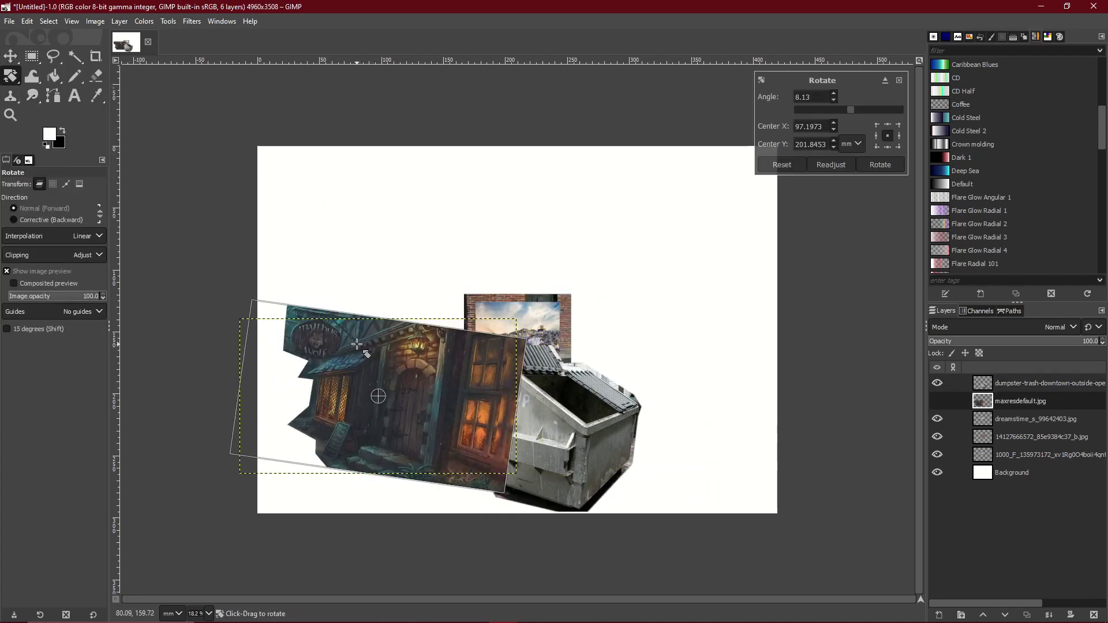
{"action": "key", "text": "Return"}
{"action": "left_click", "coordinate": [11, 56]}
{"action": "left_click_drag", "start_coordinate": [588, 426], "coordinate": [557, 425]}
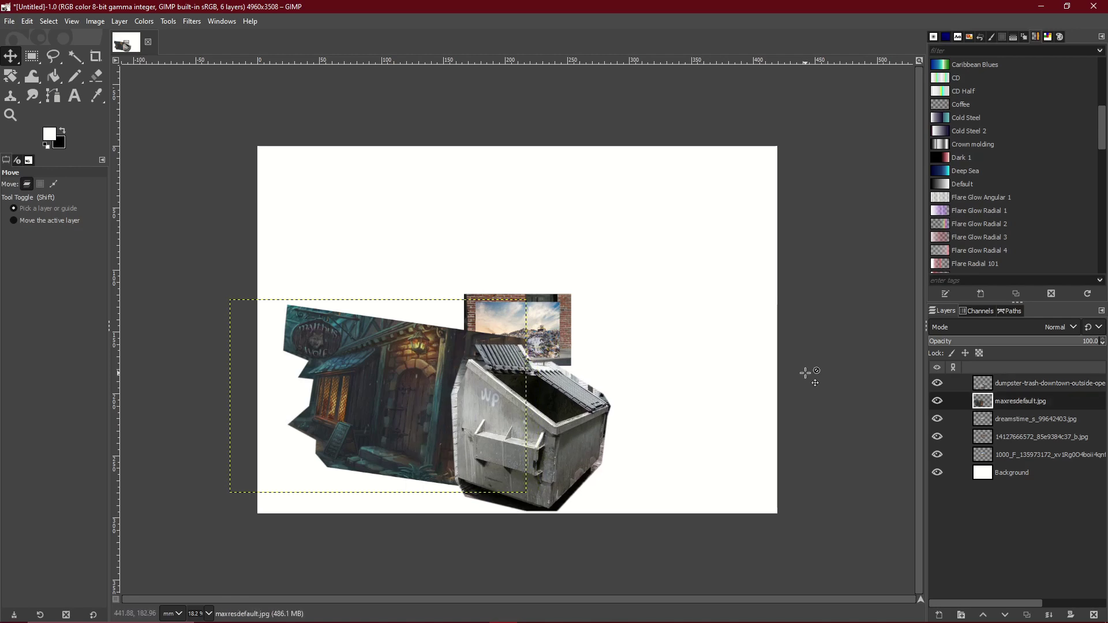
Step: Scale the dumpster cutout down slightly beside the tavern
{"action": "left_click", "coordinate": [11, 76]}
{"action": "left_click", "coordinate": [54, 112]}
{"action": "left_click", "coordinate": [988, 383]}
{"action": "left_click_drag", "start_coordinate": [678, 490], "coordinate": [652, 496]}
{"action": "key", "text": "Return"}
{"action": "key", "text": "m"}
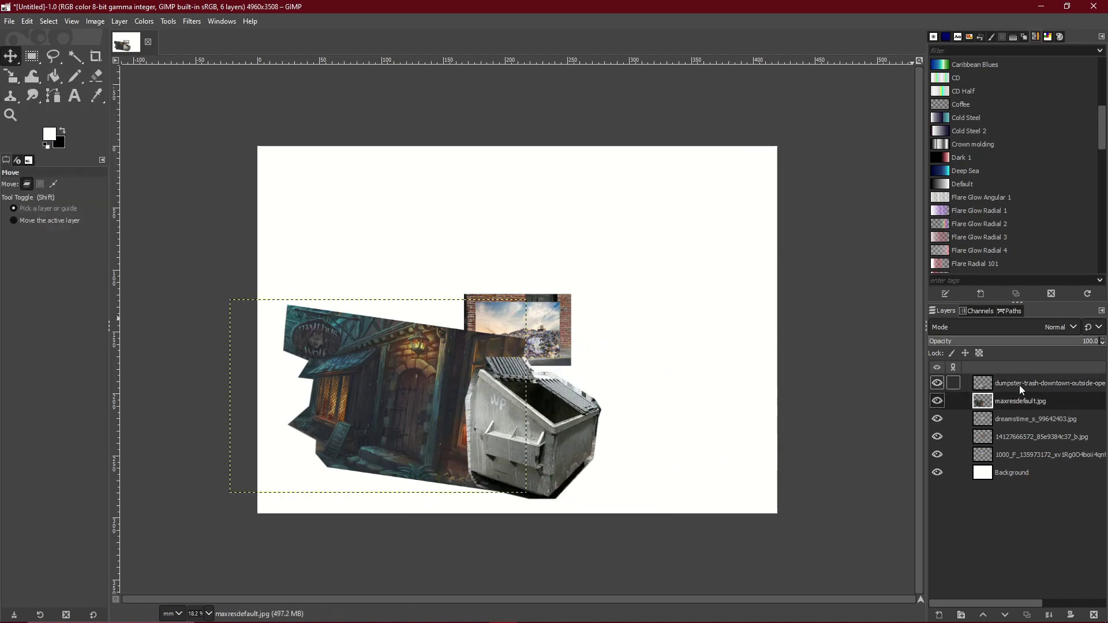
Step: Shift the dumpster cutout farther left so it overlaps more of the tavern's right side
{"action": "left_click", "coordinate": [1020, 387]}
{"action": "key", "text": "Left"}
{"action": "key", "text": "Left"}
{"action": "key", "text": "Left"}
{"action": "key", "text": "Left"}
{"action": "key", "text": "Left"}
{"action": "key", "text": "Left"}
{"action": "key", "text": "Left"}
{"action": "key", "text": "Left"}
{"action": "key", "text": "Left"}
{"action": "key", "text": "Left"}
{"action": "key", "text": "Left"}
{"action": "key", "text": "Left"}
{"action": "key", "text": "Left"}
{"action": "key", "text": "Left"}
{"action": "key", "text": "Left"}
{"action": "key", "text": "Left"}
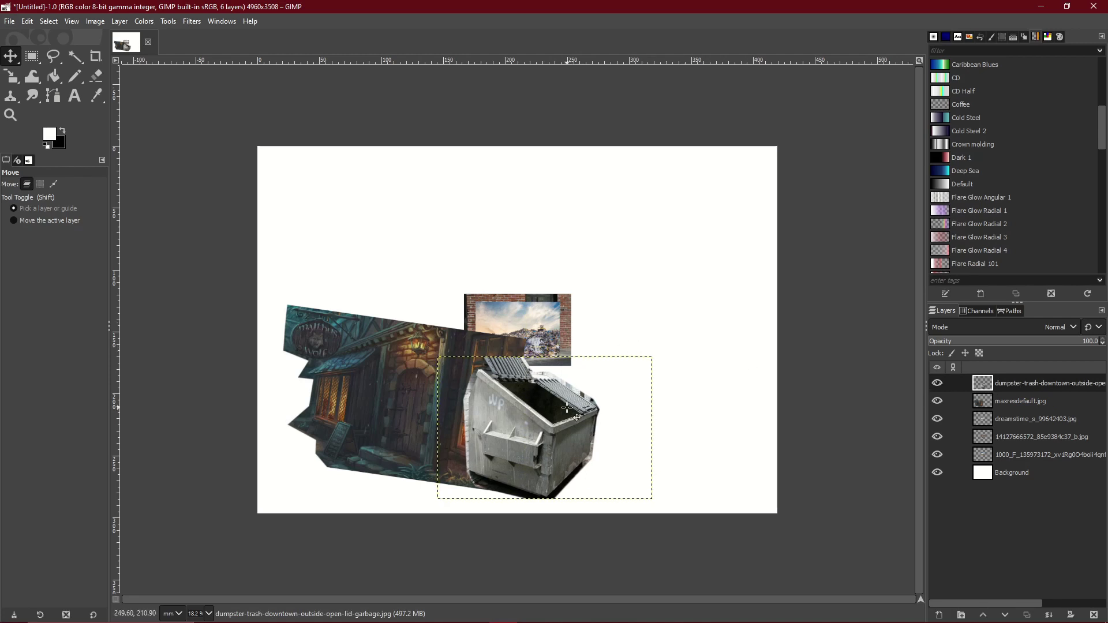
{"action": "key", "text": "shift+Left"}
{"action": "key", "text": "shift+Left"}
Step: Nudge the tavern cutout left and down toward the lower-left corner of the canvas
{"action": "left_click", "coordinate": [1020, 402]}
{"action": "key", "text": "shift+Left"}
{"action": "key", "text": "shift+Left"}
{"action": "key", "text": "shift+Down"}
{"action": "key", "text": "shift+Right"}
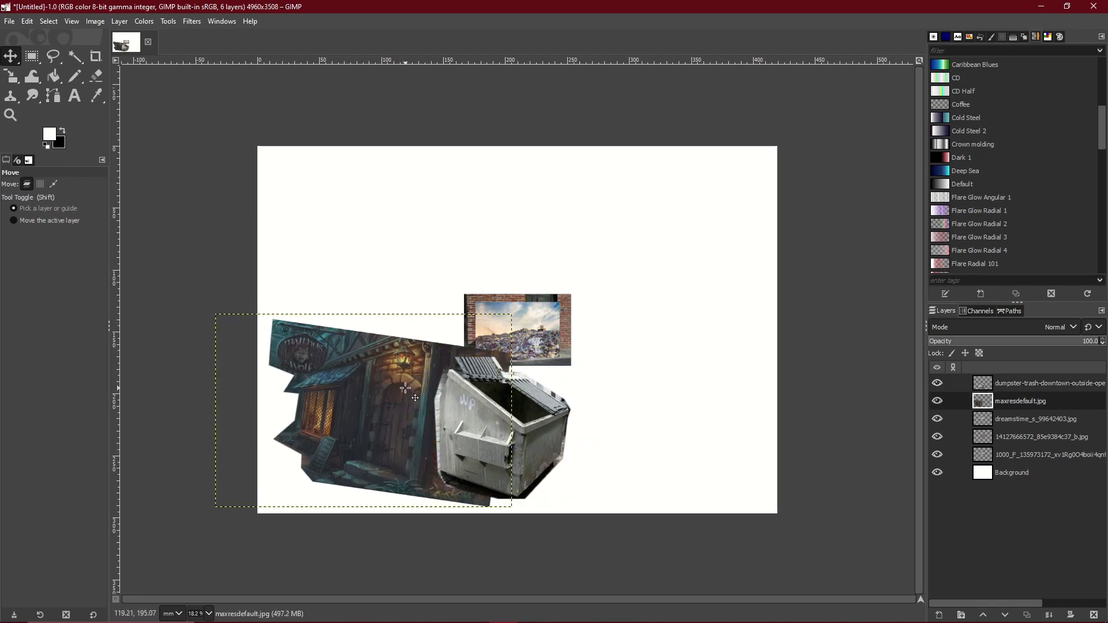
Step: Enlarge the landfill photo to about 265.85 × 176.78 mm and move it toward the canvas's upper right
{"action": "left_click", "coordinate": [1016, 417]}
{"action": "key", "text": "shift+s"}
{"action": "left_click", "coordinate": [616, 285]}
{"action": "left_click_drag", "start_coordinate": [560, 357], "coordinate": [651, 455]}
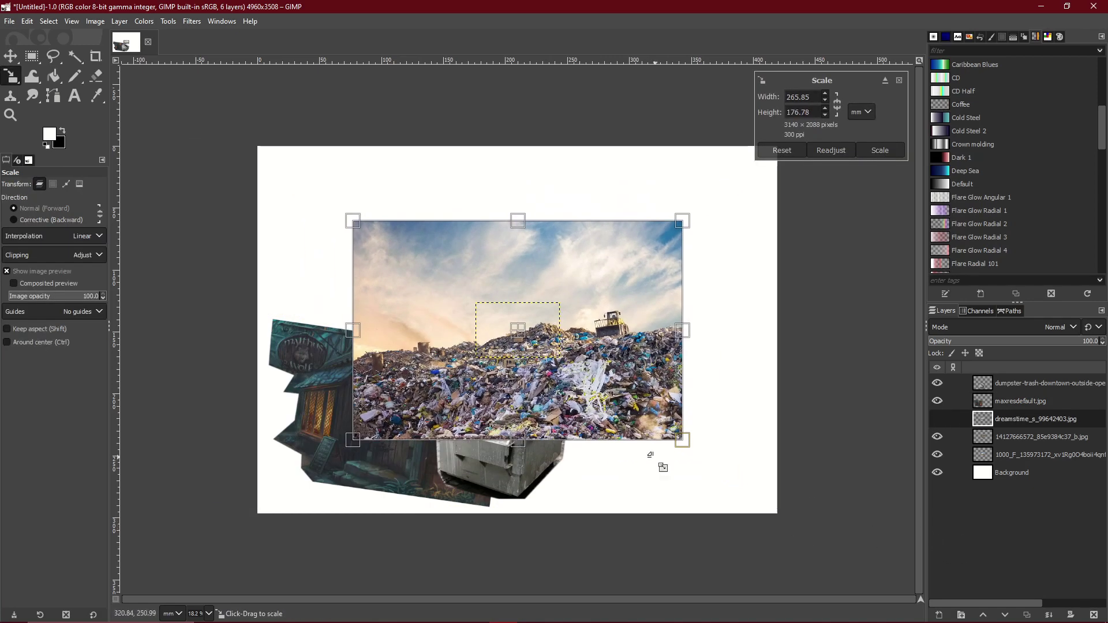
{"action": "key", "text": "Return"}
{"action": "left_click", "coordinate": [12, 56]}
{"action": "left_click_drag", "start_coordinate": [559, 312], "coordinate": [638, 276]}
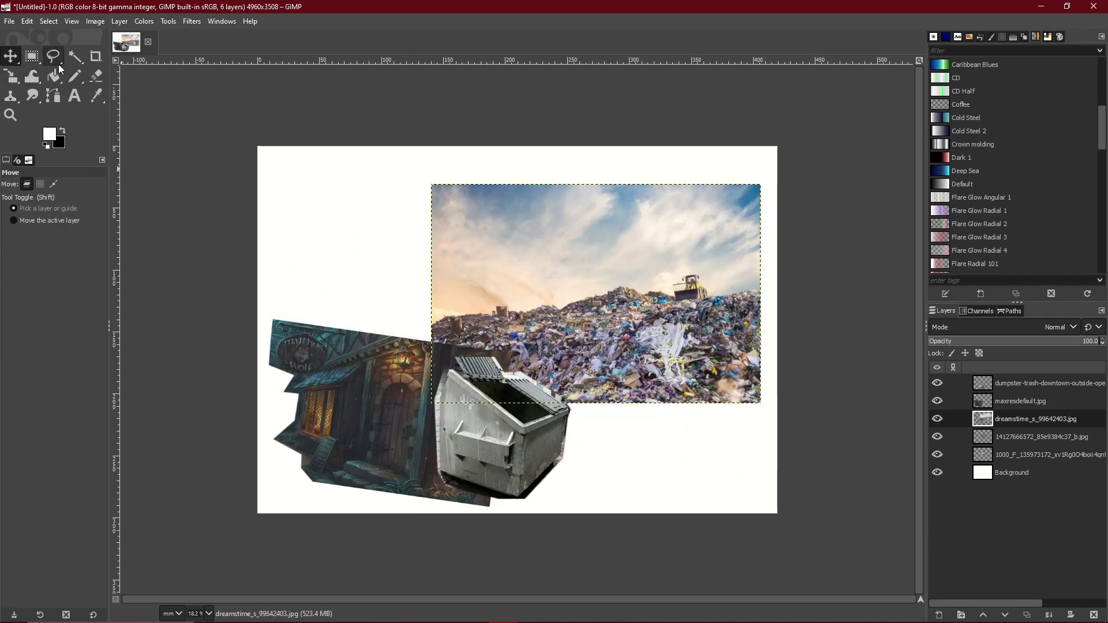
Step: Trace the sky above the garbage pile's ridge with Free Select and delete it from the landfill photo
{"action": "left_click", "coordinate": [54, 57]}
{"action": "left_click", "coordinate": [426, 326]}
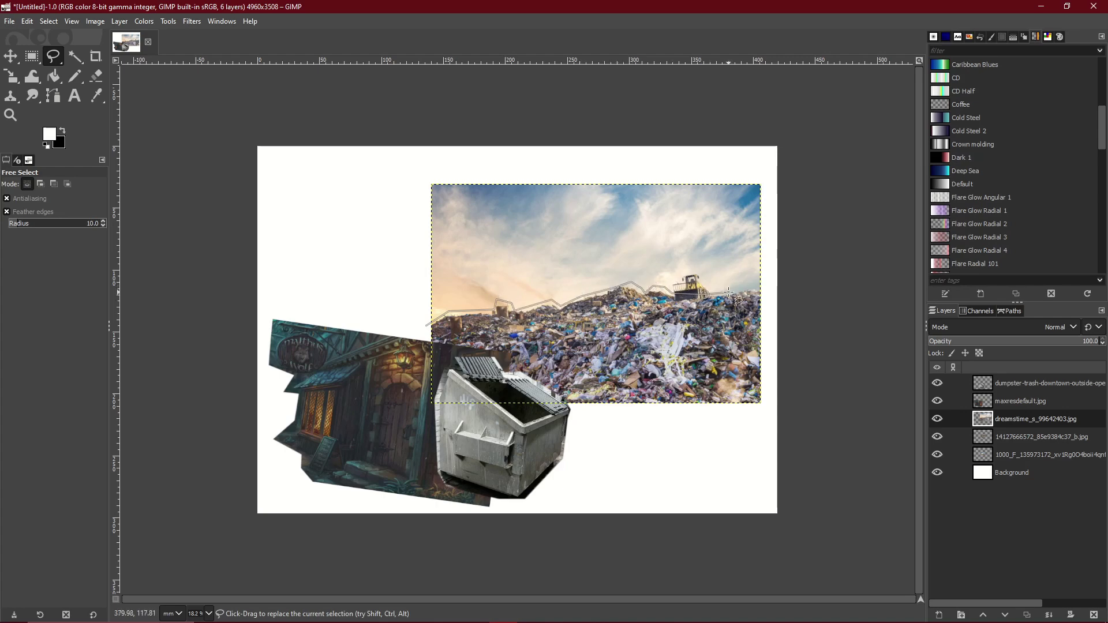
{"action": "left_click", "coordinate": [763, 179]}
{"action": "left_click", "coordinate": [430, 179]}
{"action": "left_click", "coordinate": [426, 327]}
{"action": "key", "text": "Return"}
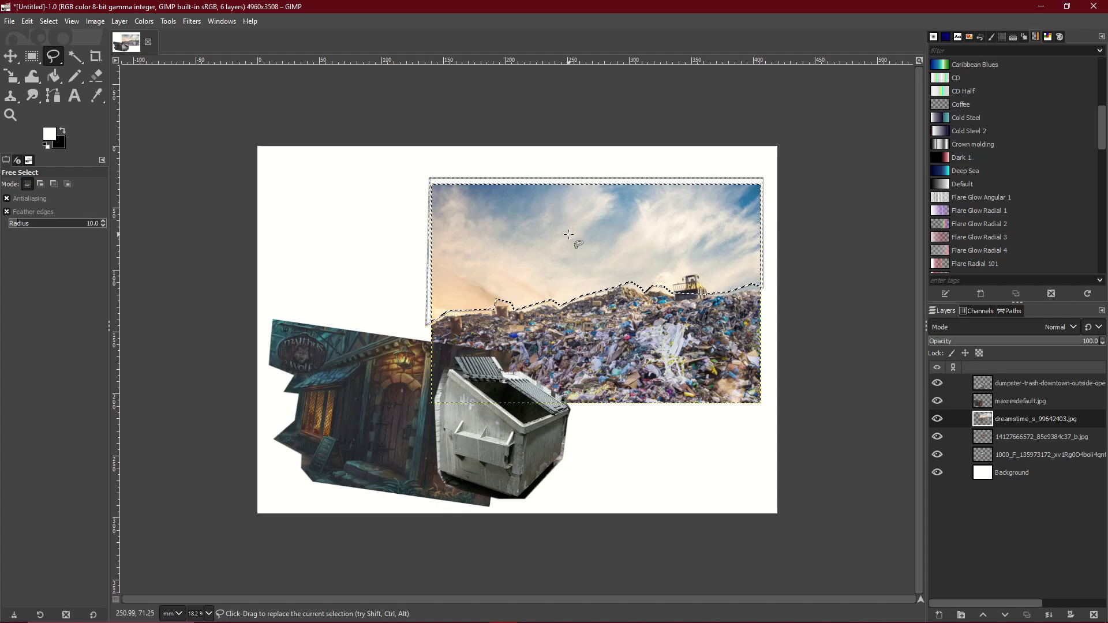
{"action": "key", "text": "Delete"}
Step: Clear the selection and move the garbage pile cutout slightly upward
{"action": "key", "text": "ctrl+shift+a"}
{"action": "key", "text": "m"}
{"action": "mouse_move", "coordinate": [704, 355]}
{"action": "left_mouse_down"}
{"action": "mouse_move", "coordinate": [669, 359]}
{"action": "mouse_move", "coordinate": [700, 311]}
{"action": "left_mouse_up"}
Step: Raise the shack photo's layer above the garbage pile layer and enlarge it to about 260.01 × 173.40 mm
{"action": "left_click", "coordinate": [1016, 437]}
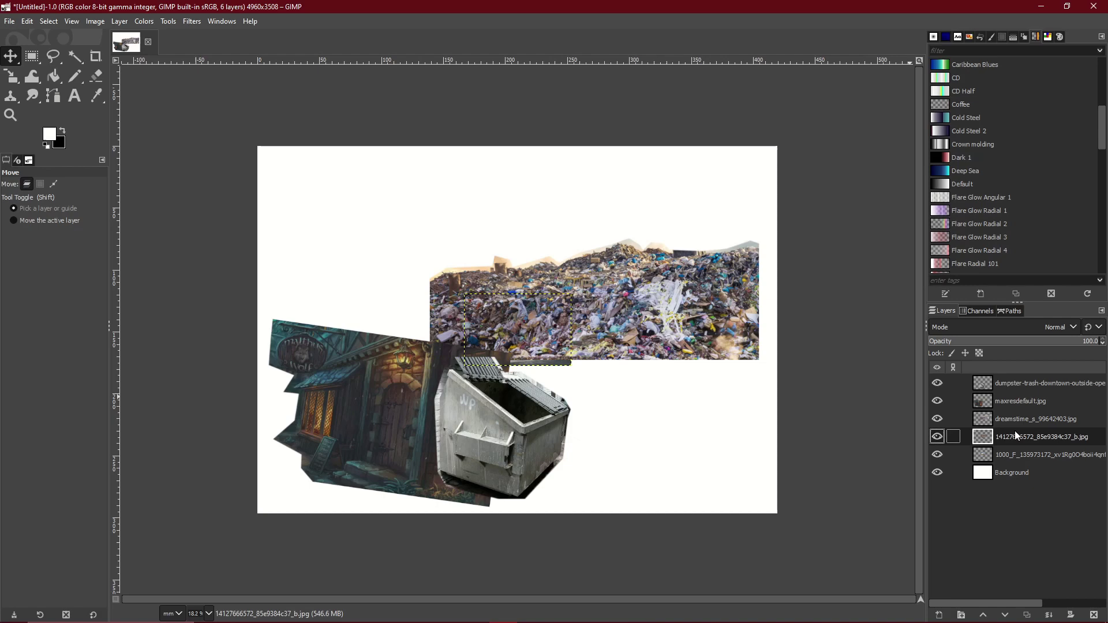
{"action": "left_click", "coordinate": [1020, 455]}
{"action": "left_click_drag", "start_coordinate": [1033, 454], "coordinate": [1032, 413]}
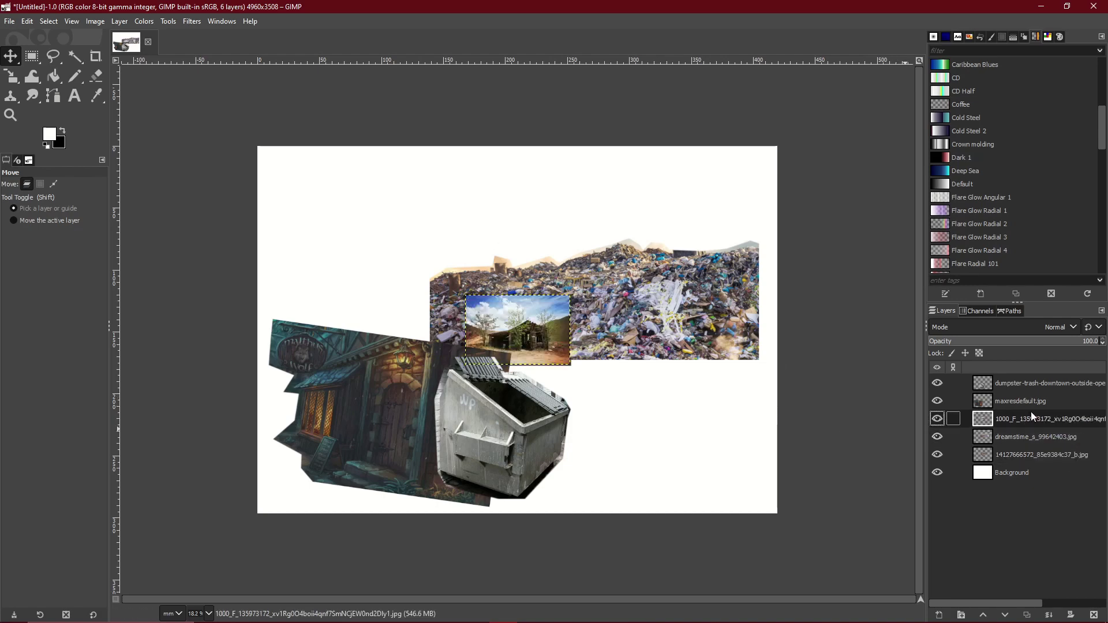
{"action": "key", "text": "shift+s"}
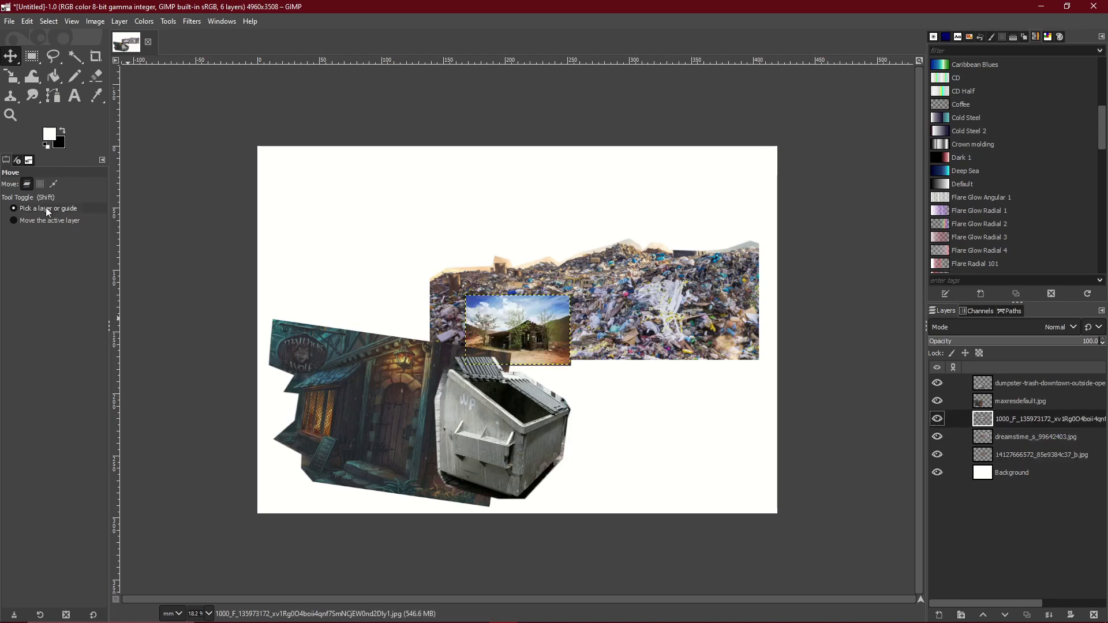
{"action": "left_click_drag", "start_coordinate": [594, 371], "coordinate": [811, 479]}
{"action": "key", "text": "Return"}
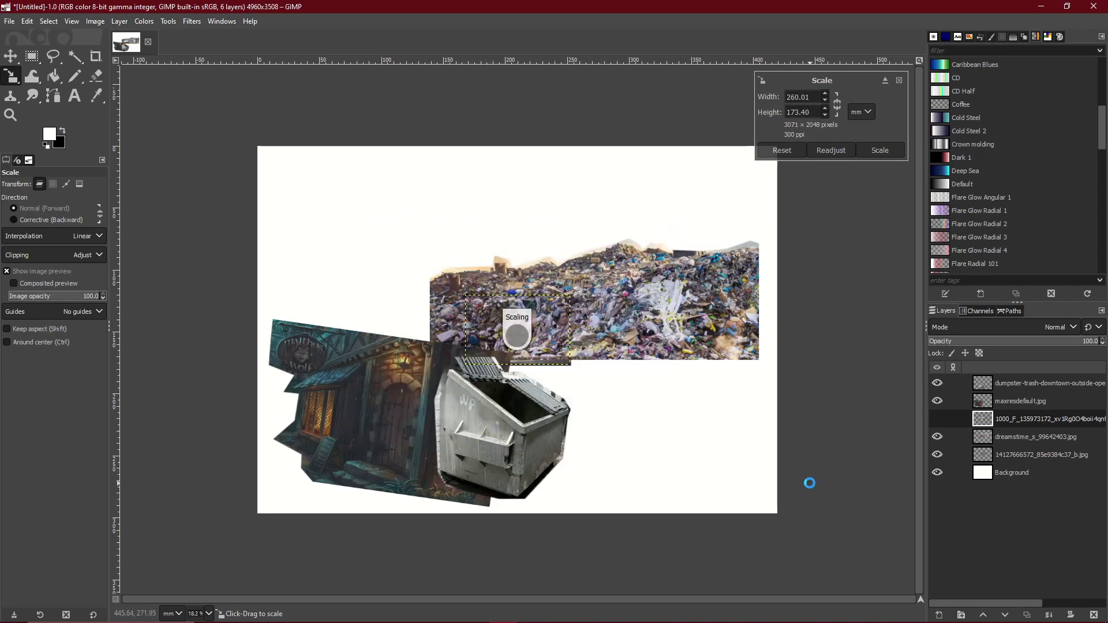
Step: Hide the dumpster and tavern layers, trace around the shack with Free Select and delete the surrounding background
{"action": "left_click", "coordinate": [937, 401]}
{"action": "left_click", "coordinate": [937, 383]}
{"action": "key", "text": "f"}
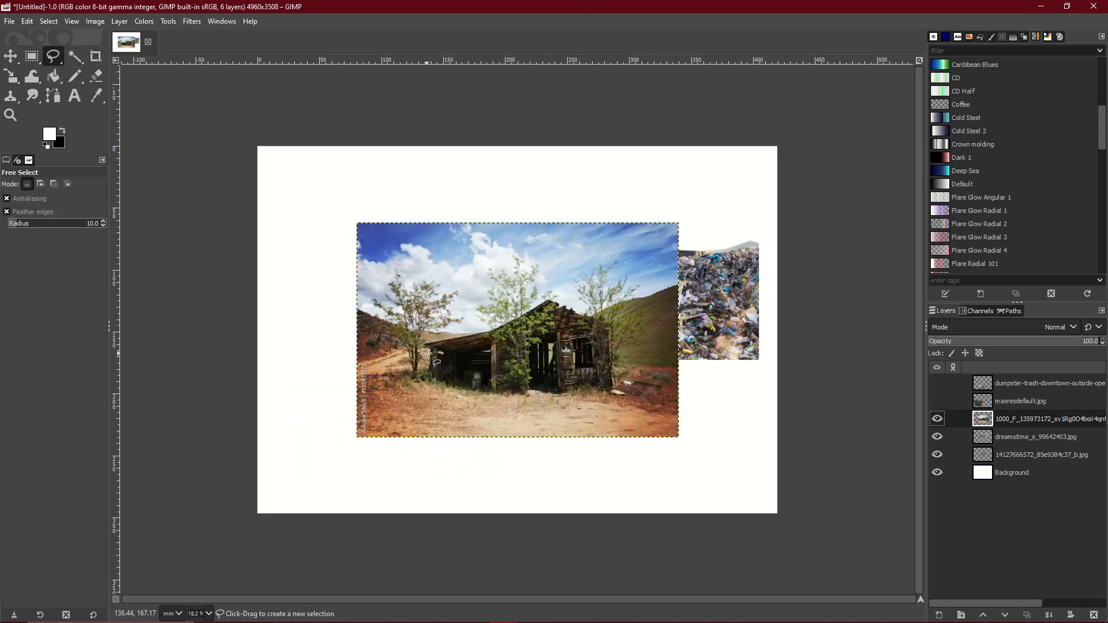
{"action": "left_click", "coordinate": [486, 393]}
{"action": "left_click", "coordinate": [528, 398]}
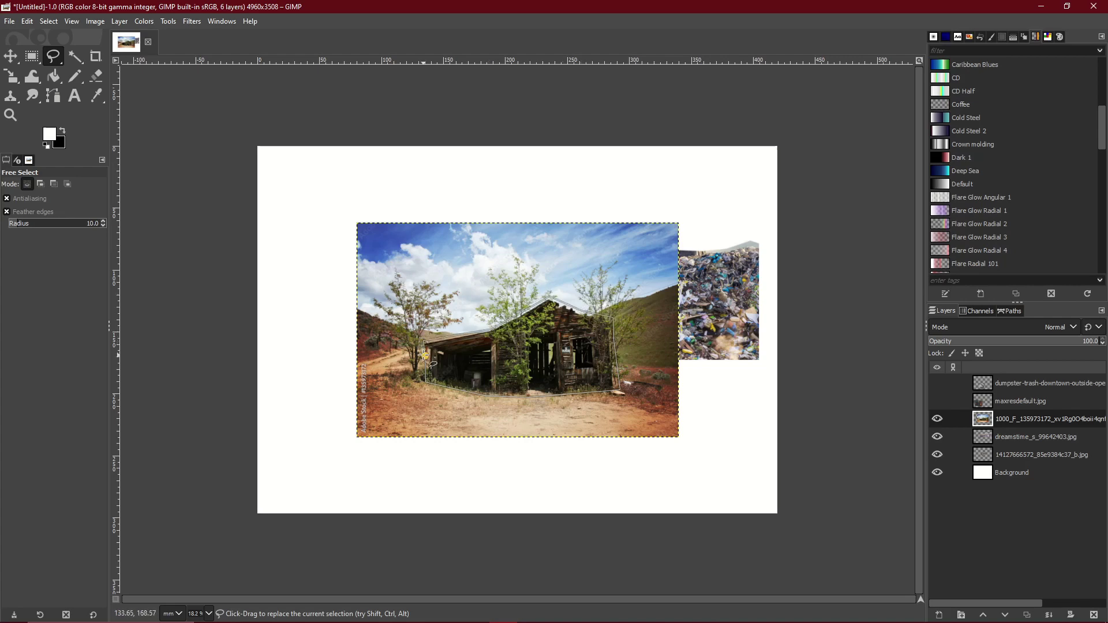
{"action": "key", "text": "Return"}
{"action": "key", "text": "r"}
{"action": "right_click", "coordinate": [474, 346]}
{"action": "mouse_move", "coordinate": [534, 388]}
{"action": "left_click", "coordinate": [583, 379]}
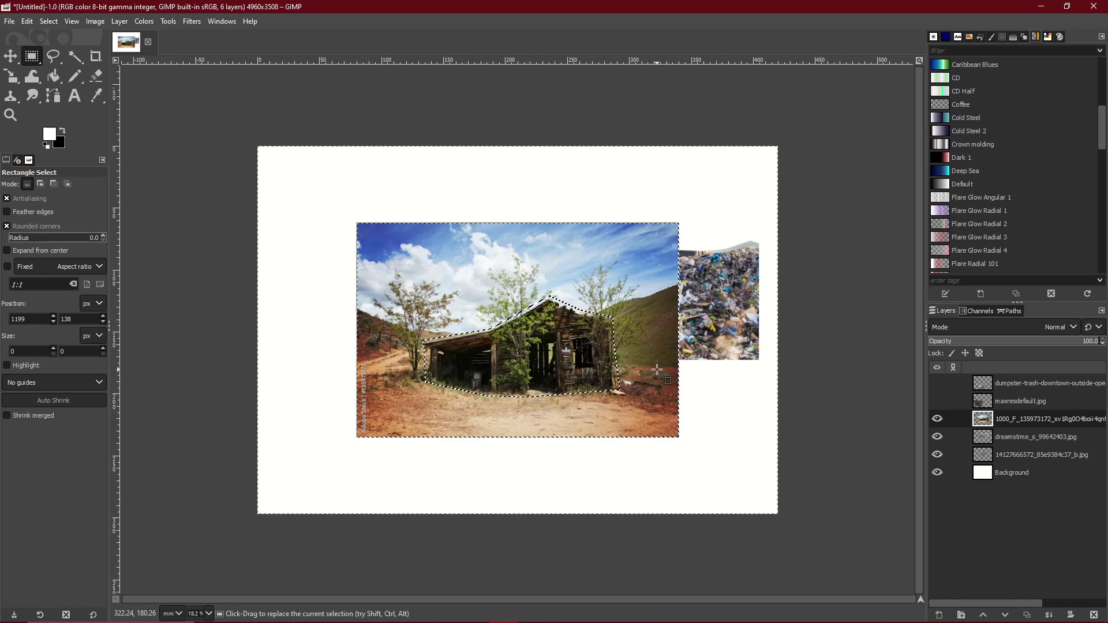
{"action": "key", "text": "Delete"}
Step: Clear the selection, raise the shack layer to the top of the stack and show the dumpster and tavern layers again
{"action": "left_click", "coordinate": [11, 56]}
{"action": "key", "text": "r"}
{"action": "left_click", "coordinate": [201, 97]}
{"action": "left_click_drag", "start_coordinate": [1062, 420], "coordinate": [1009, 379]}
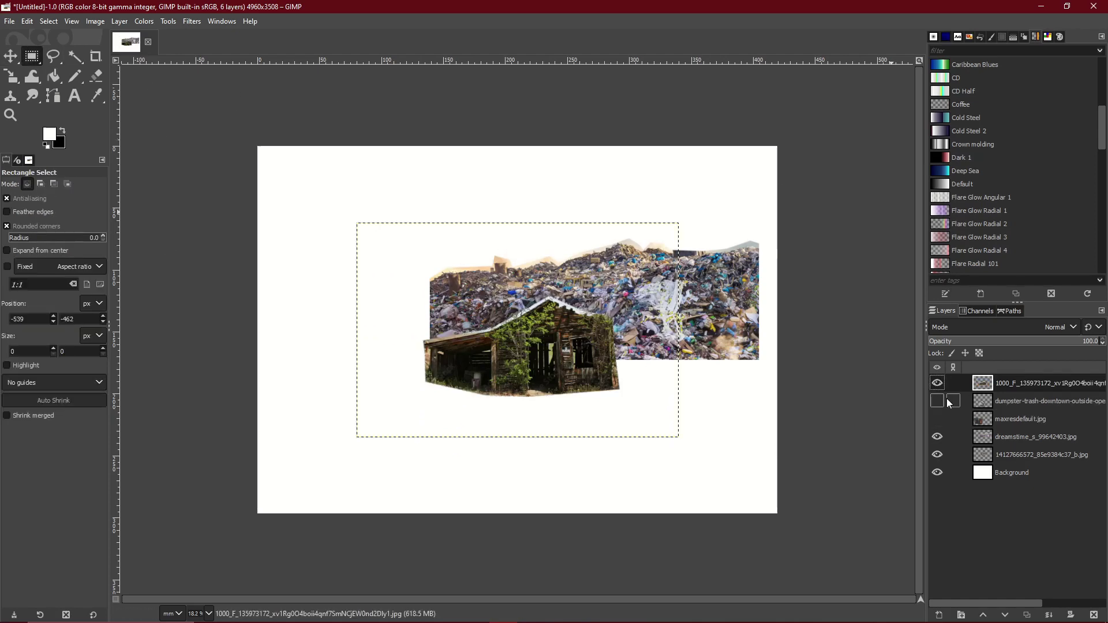
{"action": "left_click", "coordinate": [938, 401]}
{"action": "left_click", "coordinate": [937, 418]}
Step: Move the shack cutout up above the dumpster and enlarge its layer to about 344.00 × 229.45 mm
{"action": "key", "text": "m"}
{"action": "left_click_drag", "start_coordinate": [544, 358], "coordinate": [542, 333]}
{"action": "left_click", "coordinate": [10, 76]}
{"action": "left_click", "coordinate": [606, 294]}
{"action": "left_click_drag", "start_coordinate": [677, 198], "coordinate": [814, 171]}
{"action": "left_click_drag", "start_coordinate": [517, 306], "coordinate": [519, 290]}
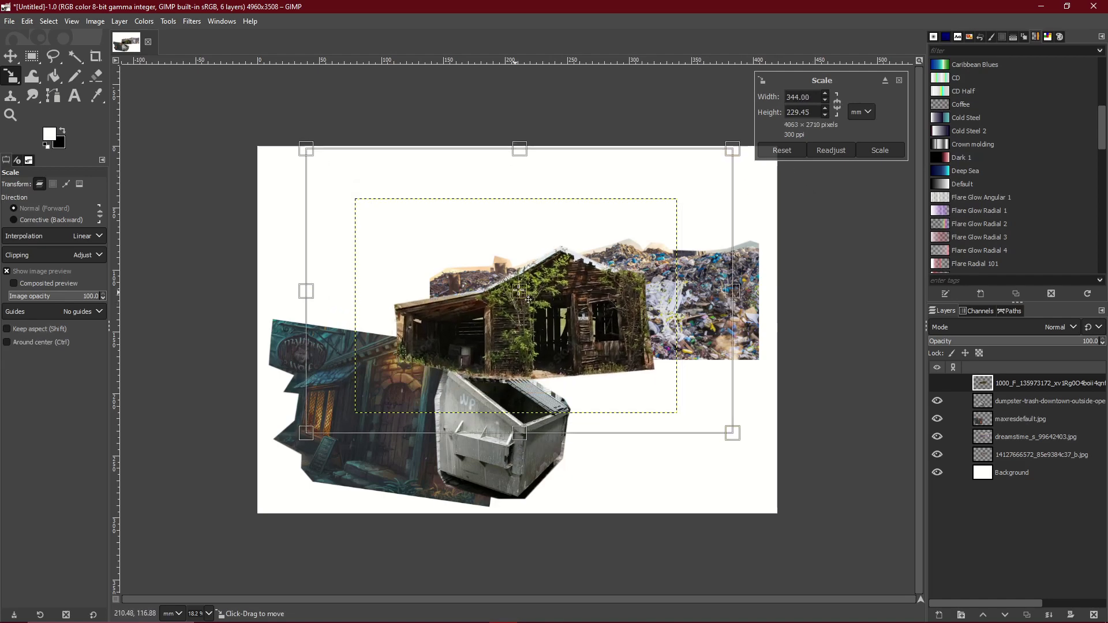
{"action": "key", "text": "Return"}
Step: Move the garbage pile higher behind the shack and scale its layer to about 286.34 × 190.42 mm
{"action": "left_click", "coordinate": [1033, 436]}
{"action": "left_click", "coordinate": [677, 293]}
{"action": "left_click_drag", "start_coordinate": [604, 257], "coordinate": [606, 220]}
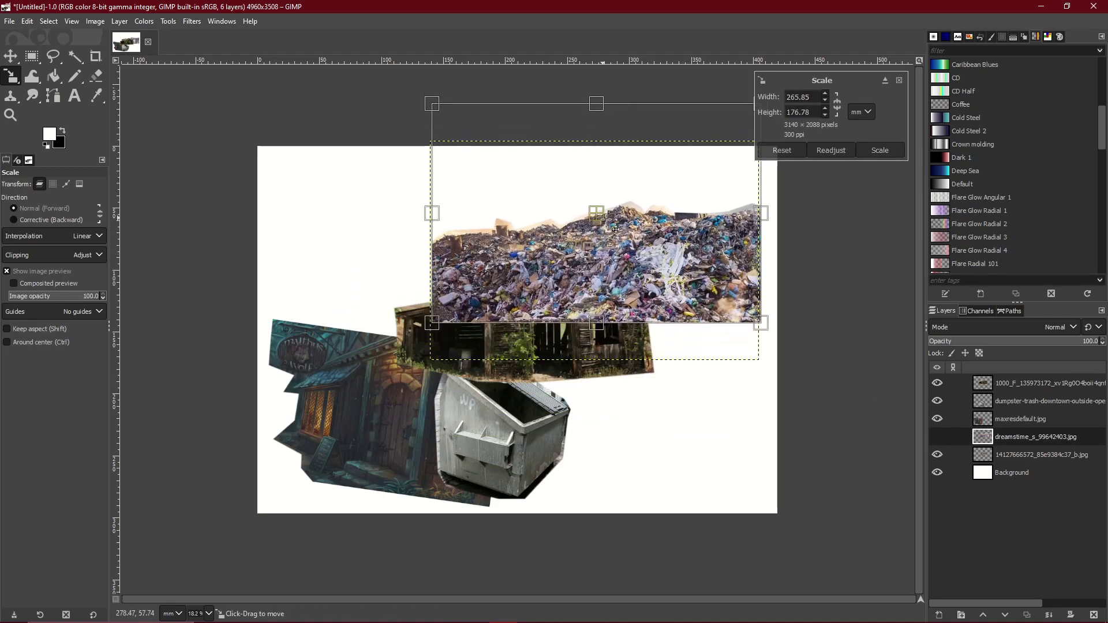
{"action": "left_click_drag", "start_coordinate": [762, 324], "coordinate": [783, 348]}
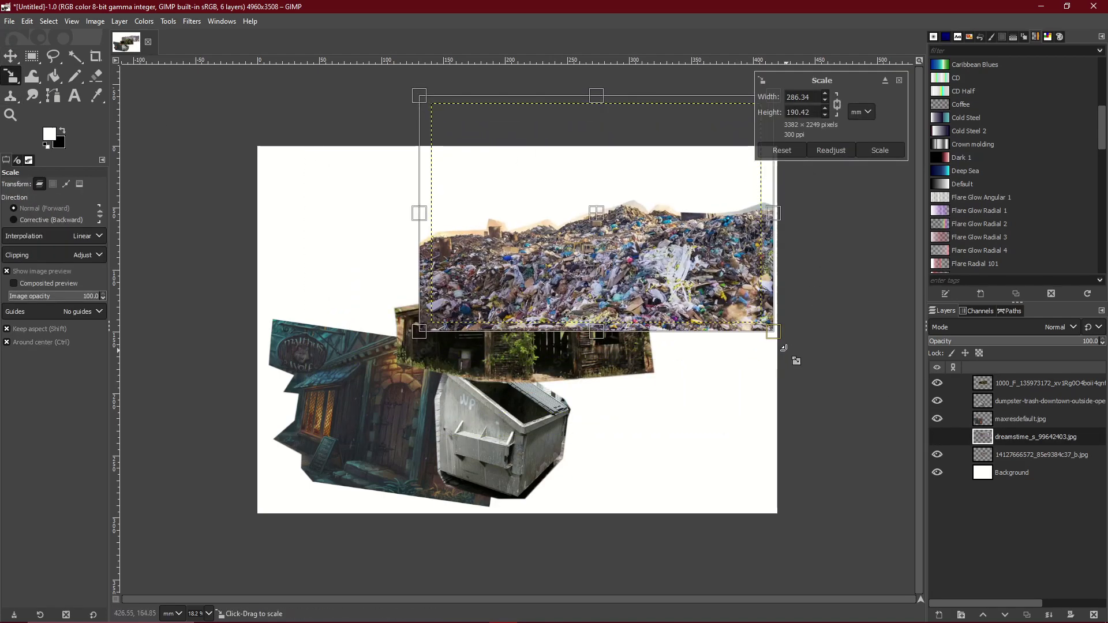
{"action": "key", "text": "Return"}
Step: Rotate the garbage pile cutout by about 7.64°
{"action": "right_click", "coordinate": [10, 76]}
{"action": "left_click", "coordinate": [64, 94]}
{"action": "left_click_drag", "start_coordinate": [548, 242], "coordinate": [549, 233]}
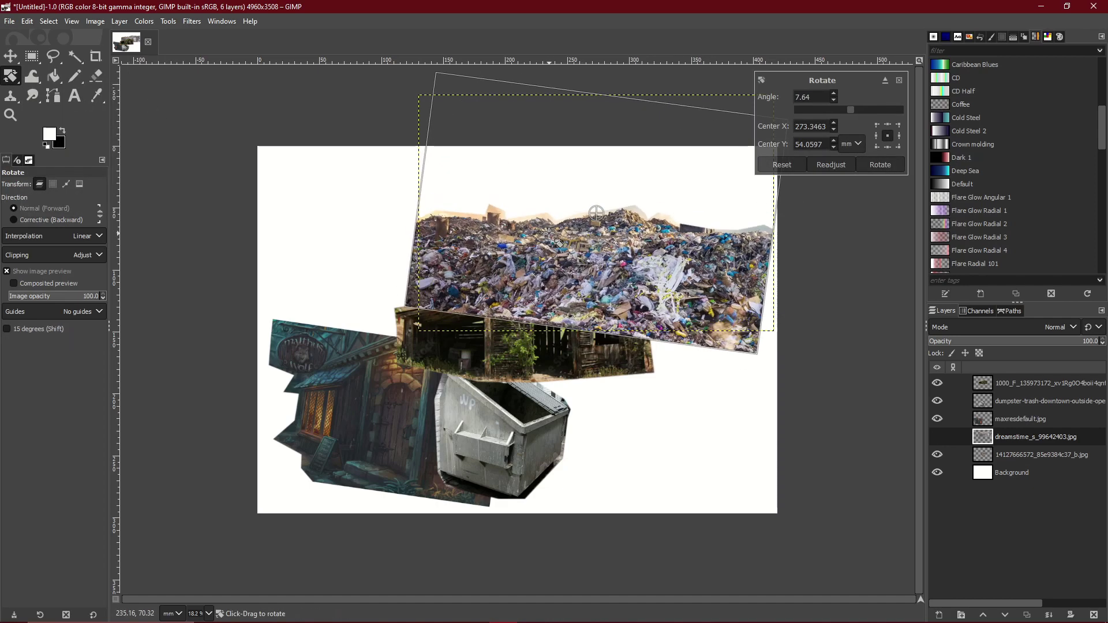
{"action": "key", "text": "Escape"}
Step: Scale the shack cutout down slightly in front of the garbage pile
{"action": "left_click_drag", "start_coordinate": [10, 75], "coordinate": [72, 113]}
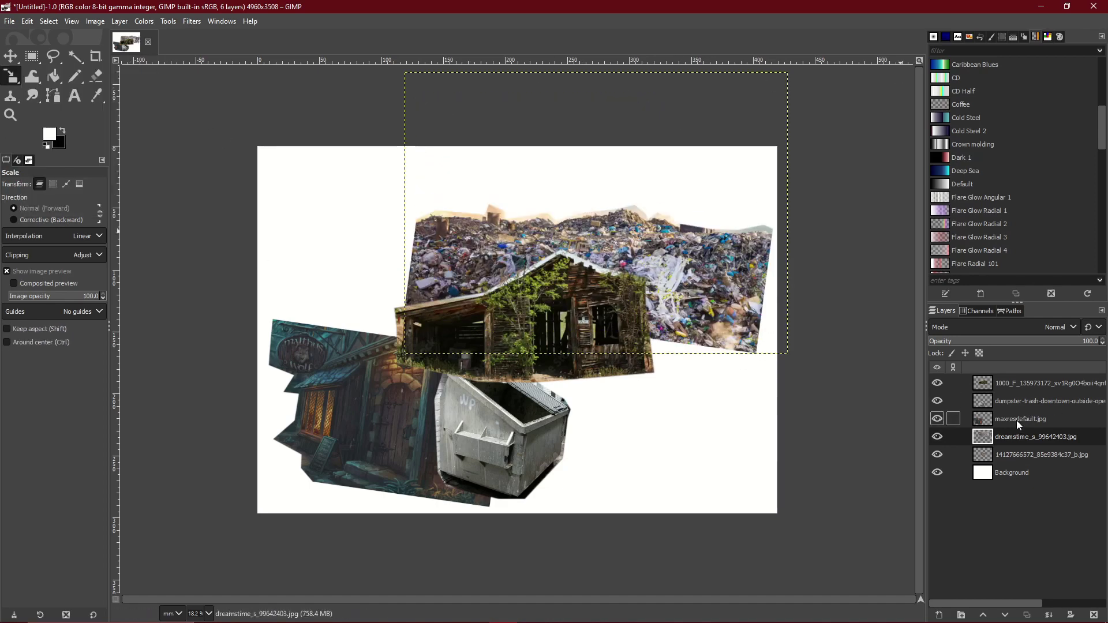
{"action": "left_click", "coordinate": [1017, 384]}
{"action": "left_click", "coordinate": [514, 316]}
{"action": "left_click_drag", "start_coordinate": [688, 445], "coordinate": [657, 424]}
{"action": "key", "text": "Return"}
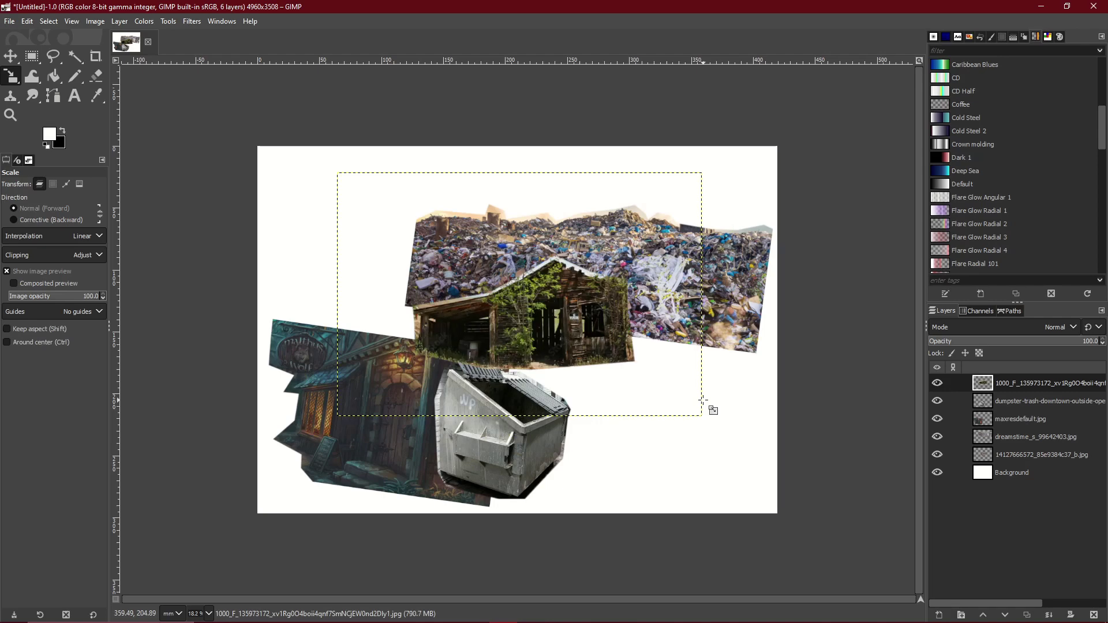
Step: Hide the four cutout layers above the trash-can photo and move the photo toward the canvas's lower right
{"action": "left_click", "coordinate": [1014, 453]}
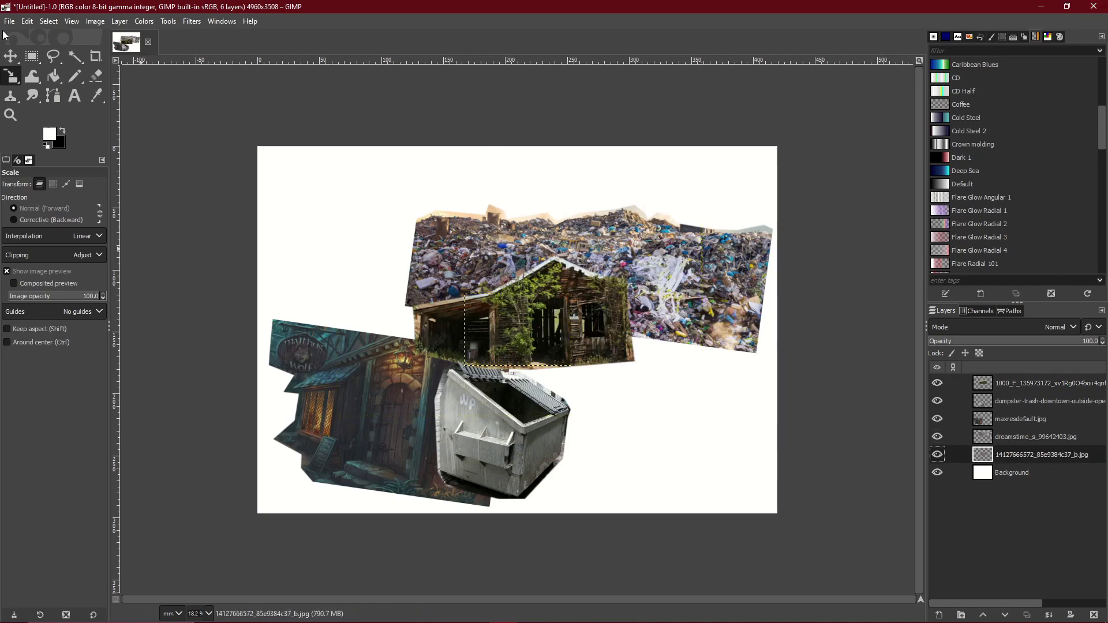
{"action": "left_click", "coordinate": [11, 57]}
{"action": "left_click_drag", "start_coordinate": [539, 328], "coordinate": [648, 364]}
{"action": "key", "text": "ctrl+z"}
{"action": "left_click_drag", "start_coordinate": [936, 438], "coordinate": [935, 405]}
{"action": "left_click", "coordinate": [937, 383]}
{"action": "left_click_drag", "start_coordinate": [519, 331], "coordinate": [646, 381]}
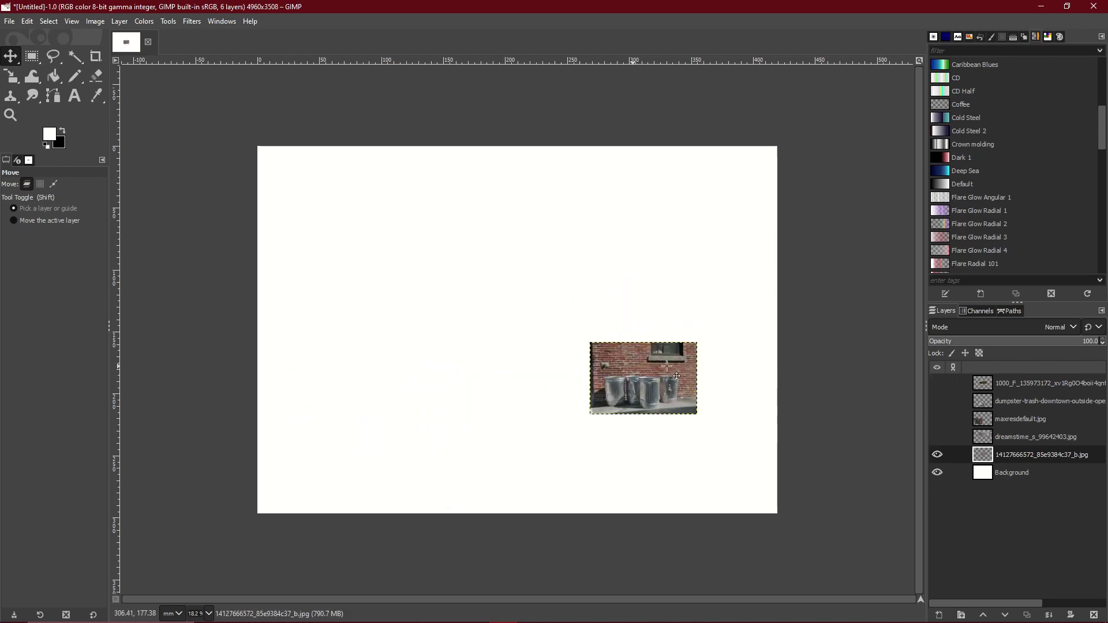
Step: Show the garbage pile, tavern, dumpster and shack layers again
{"action": "left_click", "coordinate": [937, 437]}
{"action": "left_click", "coordinate": [937, 419]}
{"action": "left_click", "coordinate": [937, 402]}
{"action": "left_click", "coordinate": [937, 384]}
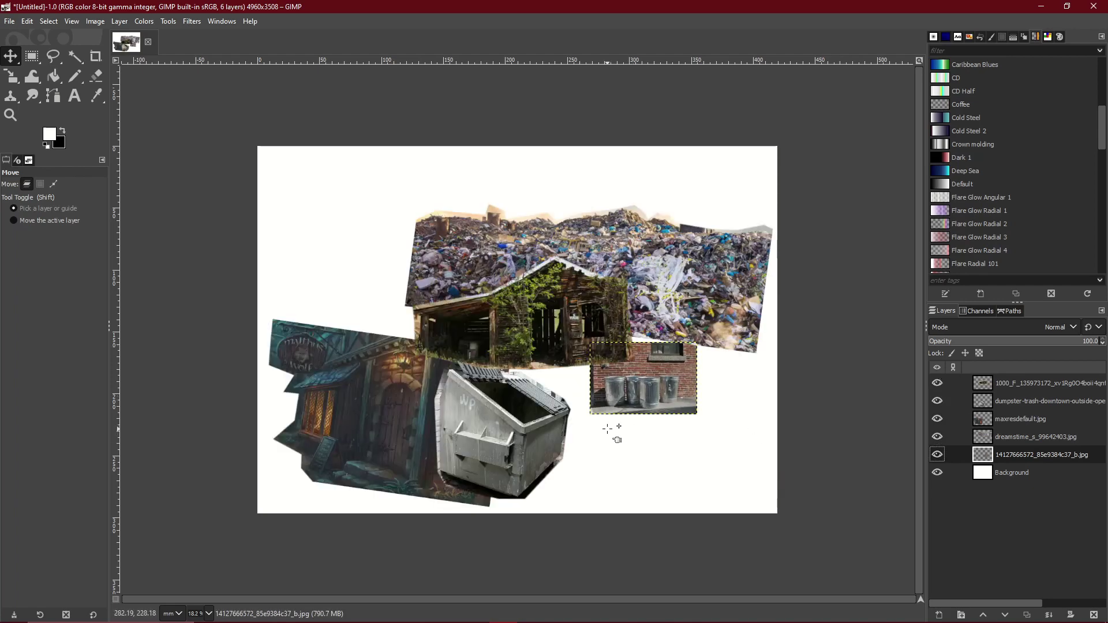
Step: Enlarge the trash-can photo around its center to about 2.6 times its size
{"action": "left_click", "coordinate": [10, 76]}
{"action": "left_click", "coordinate": [621, 393]}
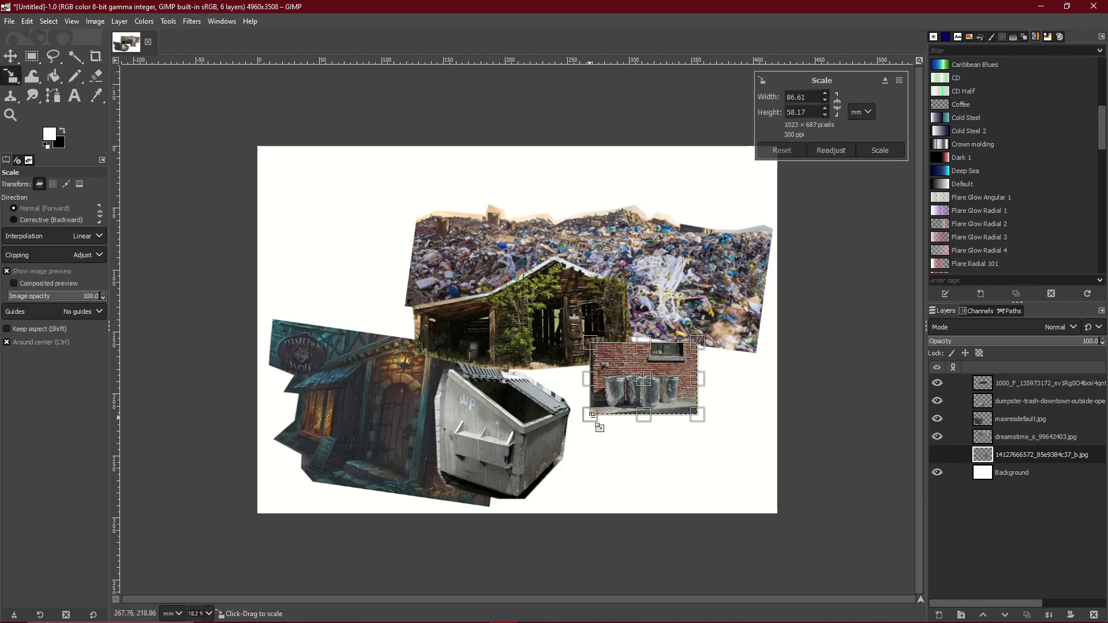
{"action": "left_click_drag", "start_coordinate": [594, 419], "coordinate": [415, 527]}
{"action": "key", "text": "Return"}
Step: Move the trash-can photo down and right, and reorder its layer above the garbage pile with the tavern below both
{"action": "left_click", "coordinate": [11, 56]}
{"action": "left_click_drag", "start_coordinate": [652, 398], "coordinate": [681, 427]}
{"action": "left_click", "coordinate": [1018, 409]}
{"action": "left_click_drag", "start_coordinate": [1007, 441], "coordinate": [1019, 417]}
Step: Trace around the four trash cans with Free Select, invert the selection and delete the surrounding brick wall and pavement
{"action": "key", "text": "f"}
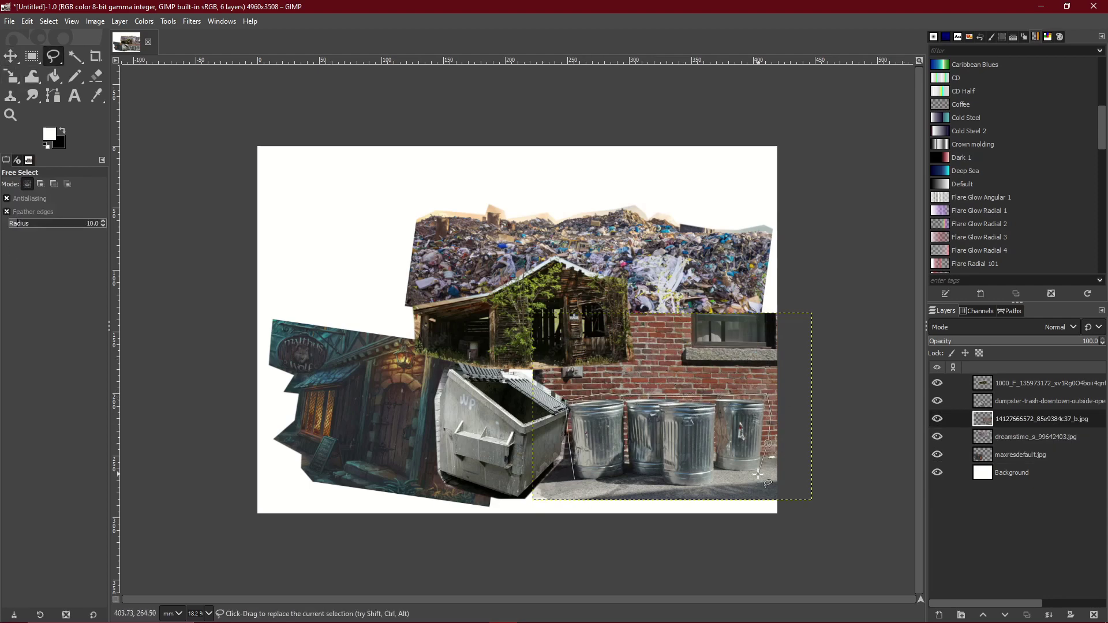
{"action": "left_click", "coordinate": [576, 480]}
{"action": "left_click", "coordinate": [32, 56]}
{"action": "right_click", "coordinate": [651, 423]}
{"action": "mouse_move", "coordinate": [697, 490]}
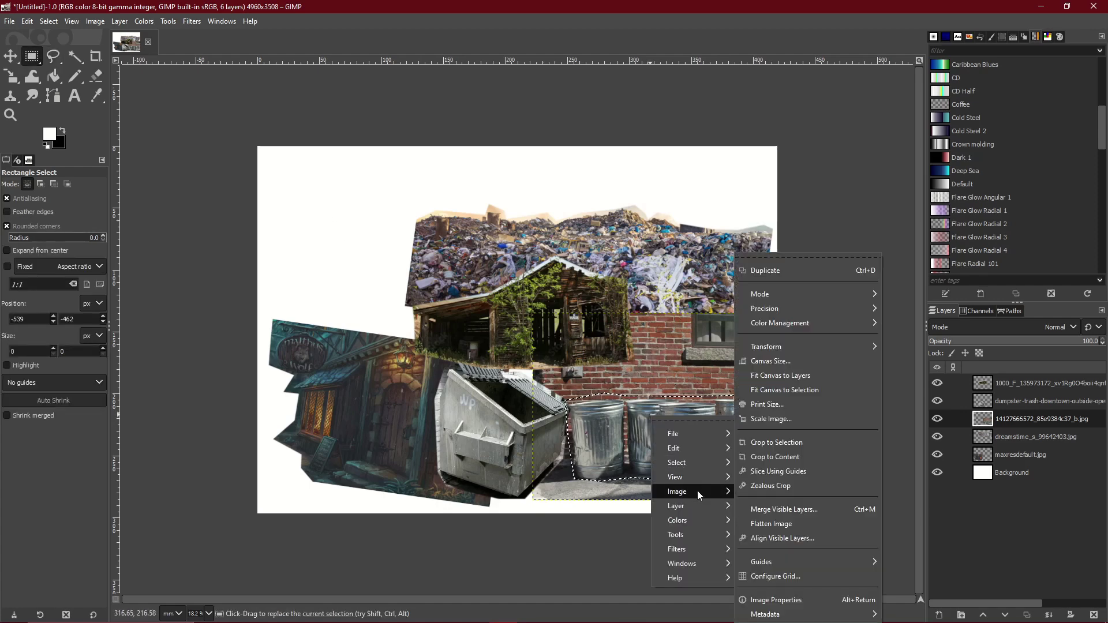
{"action": "mouse_move", "coordinate": [716, 463]}
{"action": "left_click", "coordinate": [769, 380]}
{"action": "key", "text": "Delete"}
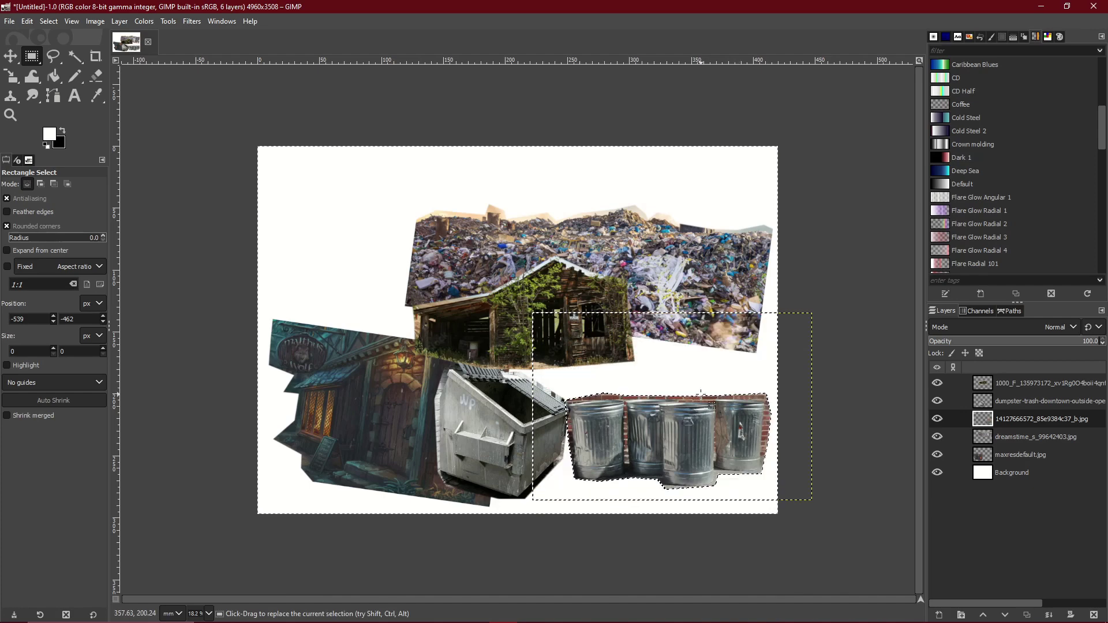
Step: Clear the selection and move the trash cans about 12 mm left and 24 mm up
{"action": "left_click", "coordinate": [213, 94]}
{"action": "left_click", "coordinate": [11, 56]}
{"action": "left_click_drag", "start_coordinate": [683, 437], "coordinate": [667, 406]}
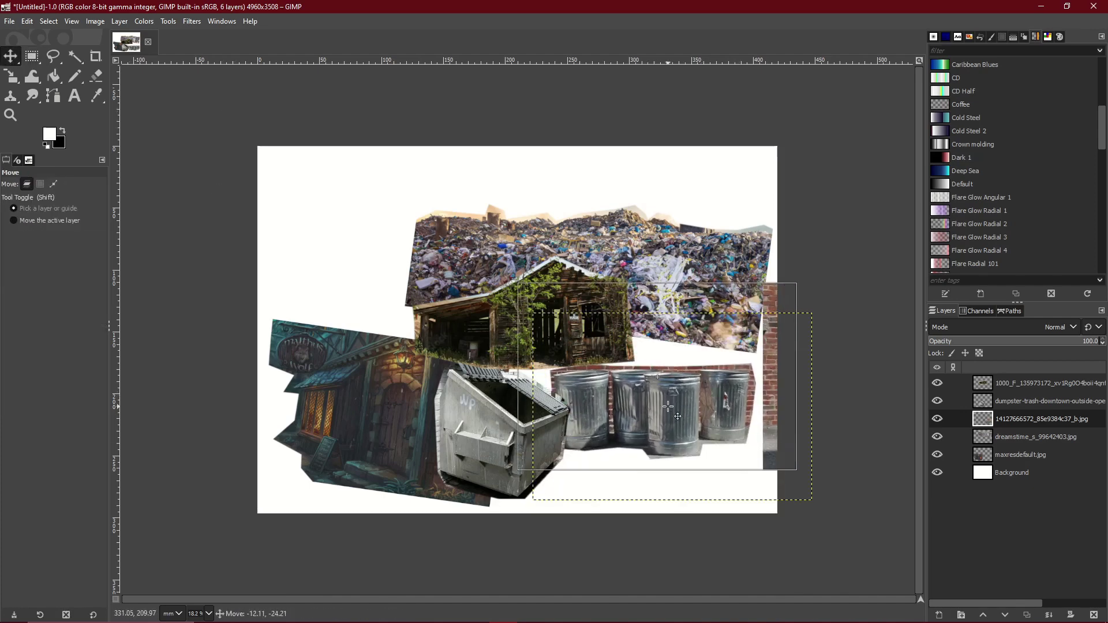
Step: Move the shack about 22 mm left and 9 mm up, and the garbage pile about 8 mm left and 20 mm up
{"action": "left_click", "coordinate": [1033, 402]}
{"action": "left_click_drag", "start_coordinate": [538, 309], "coordinate": [511, 298]}
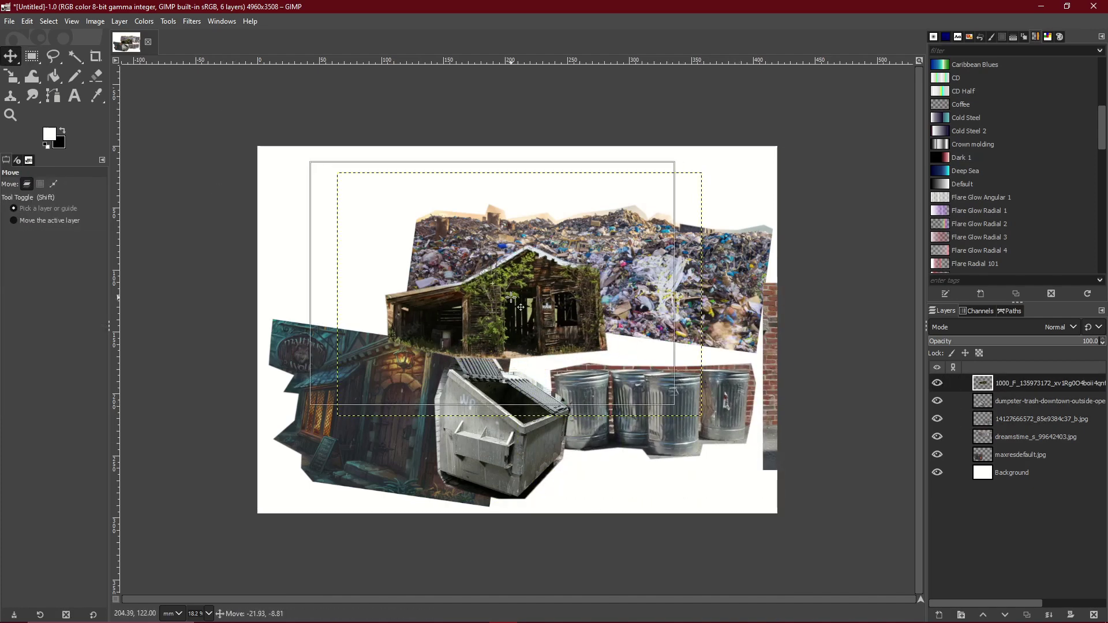
{"action": "left_click", "coordinate": [529, 409]}
{"action": "left_click", "coordinate": [786, 407]}
{"action": "left_click_drag", "start_coordinate": [695, 278], "coordinate": [684, 255]}
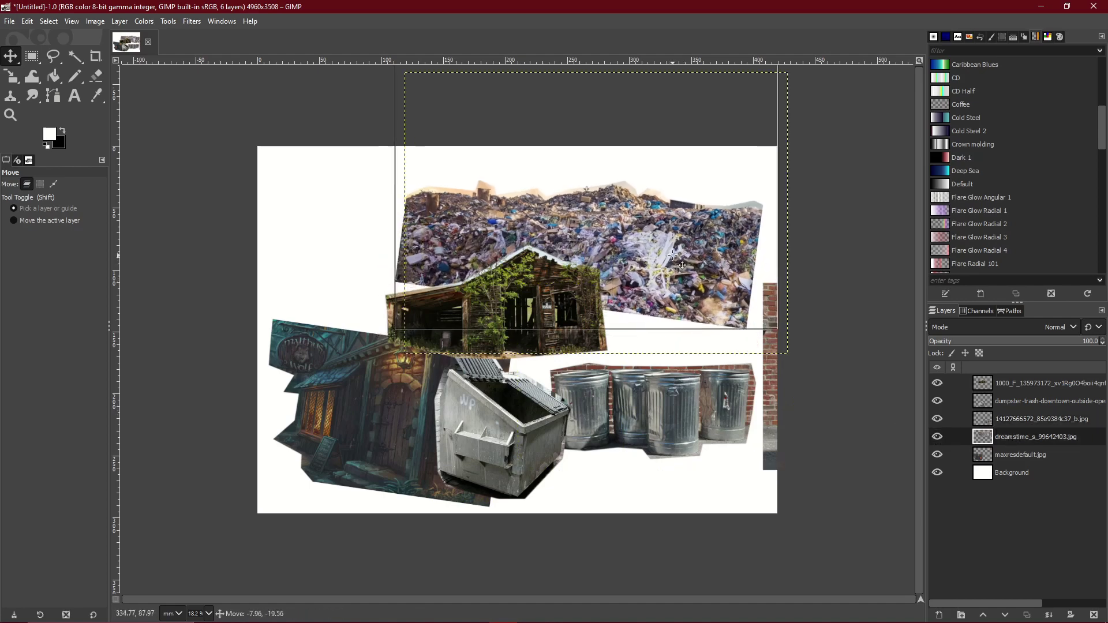
Step: Select the leftover brick strip at the canvas's right edge with a rectangle and delete it from the trash-can layer
{"action": "left_click", "coordinate": [32, 56]}
{"action": "left_click_drag", "start_coordinate": [786, 445], "coordinate": [744, 333]}
{"action": "left_click", "coordinate": [789, 480]}
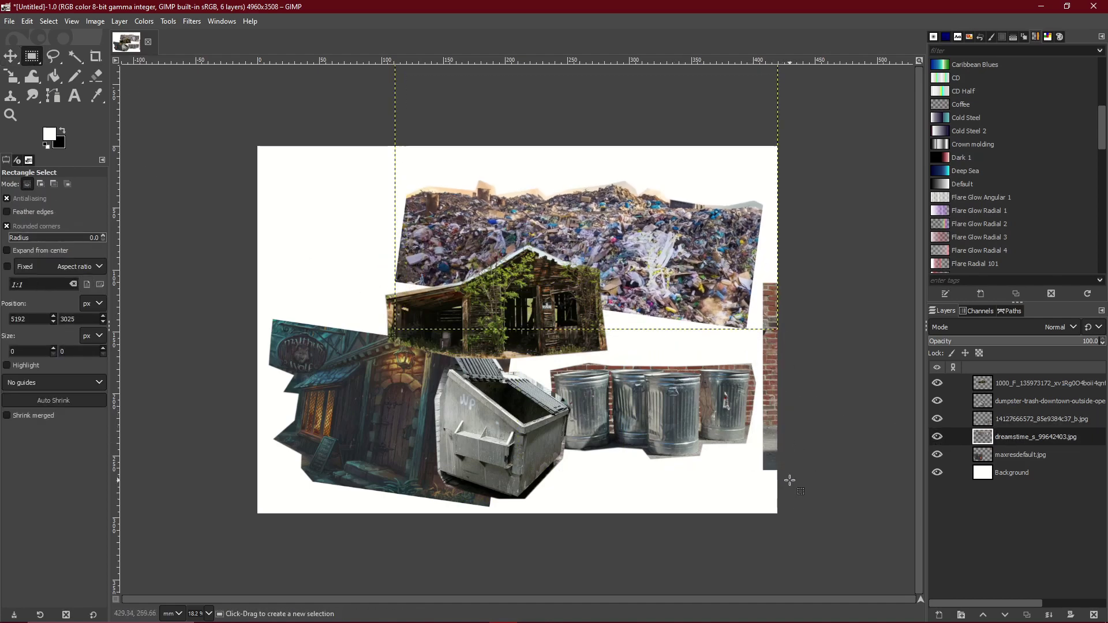
{"action": "left_click_drag", "start_coordinate": [789, 480], "coordinate": [758, 267]}
{"action": "left_click", "coordinate": [1010, 453]}
{"action": "left_click", "coordinate": [990, 438]}
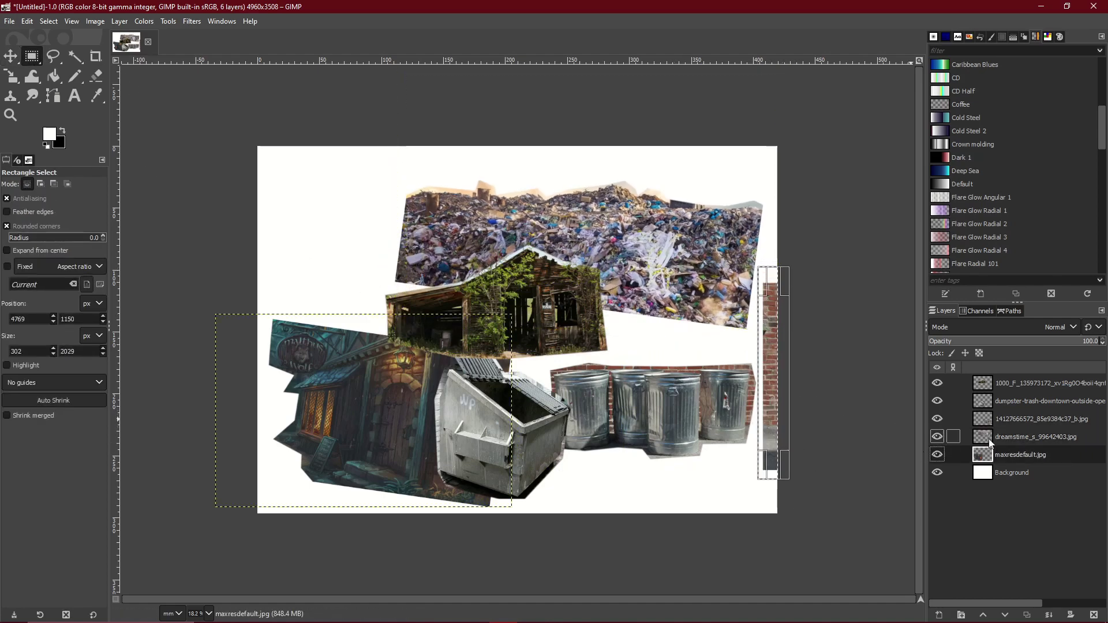
{"action": "left_click", "coordinate": [972, 420]}
{"action": "key", "text": "Delete"}
Step: Select the trash cans with a rectangle of about 2178 × 1144 px and crop their layer to it
{"action": "left_click_drag", "start_coordinate": [543, 347], "coordinate": [771, 466]}
{"action": "right_click", "coordinate": [673, 399]}
{"action": "mouse_move", "coordinate": [716, 488]}
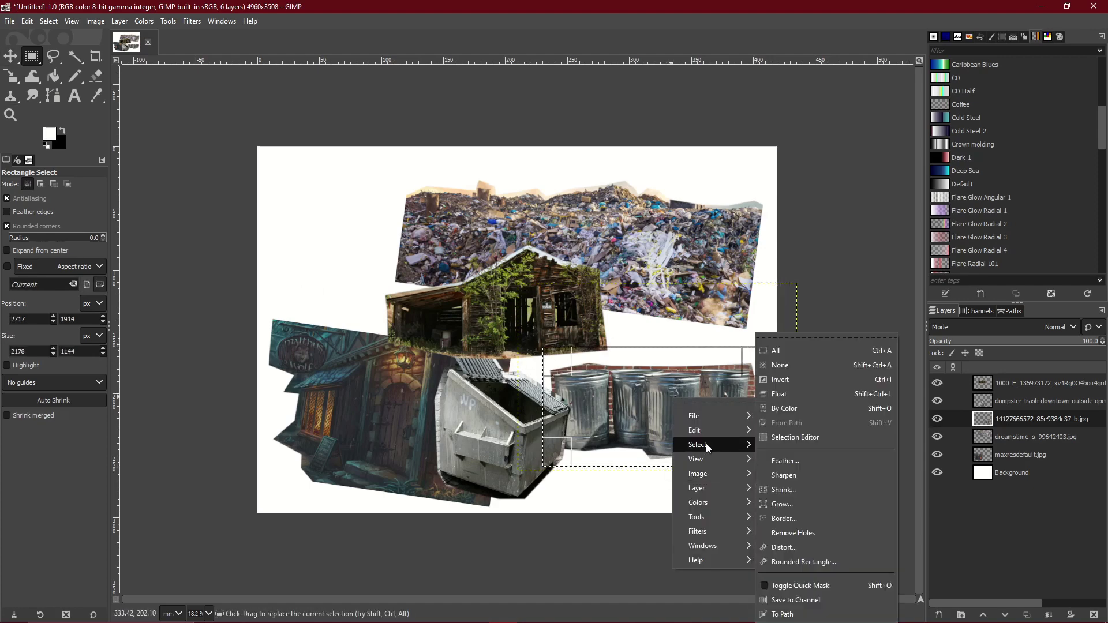
{"action": "left_click", "coordinate": [797, 601]}
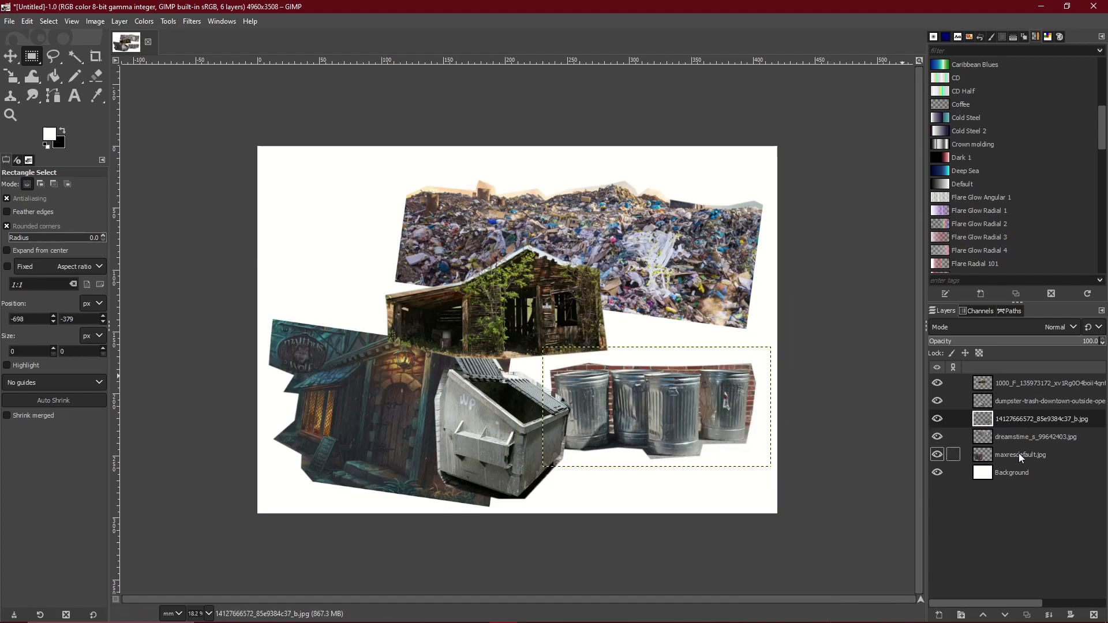
Step: Save the collage as Colage.xcf in the Images folder of Videos > Youtube Videos > GDChallenge > Day 2
{"action": "left_click", "coordinate": [9, 21]}
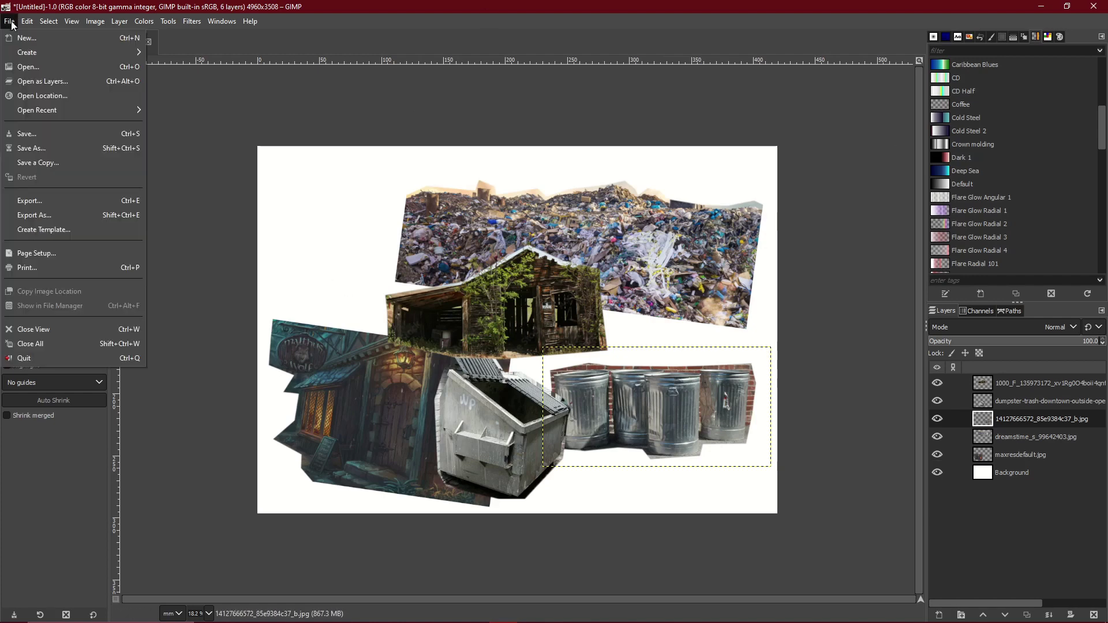
{"action": "left_click", "coordinate": [34, 148]}
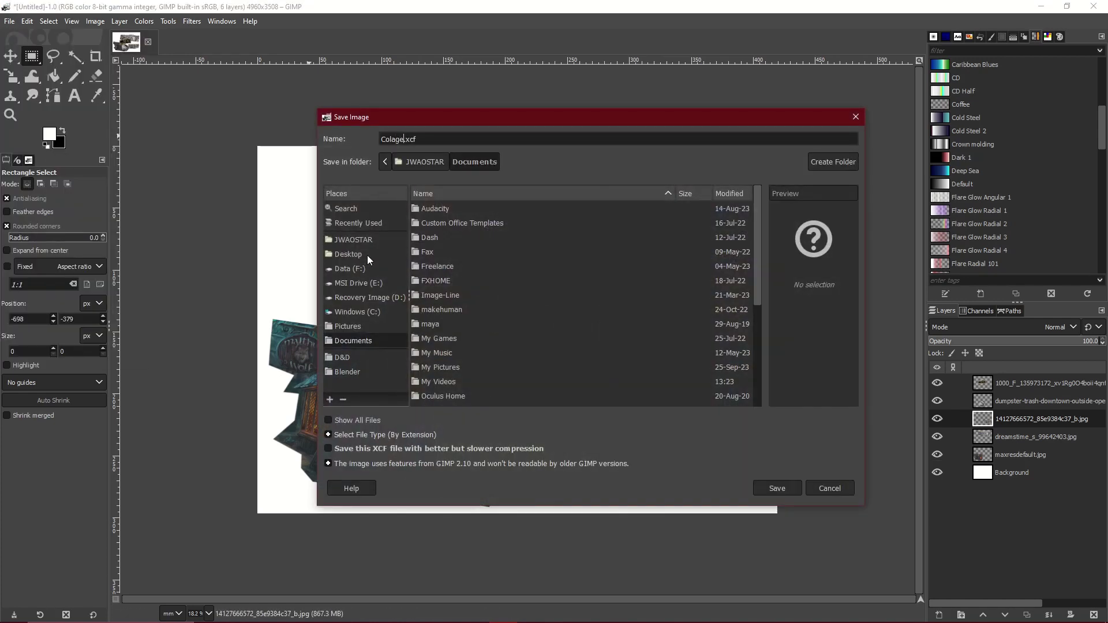
{"action": "scroll", "coordinate": [460, 325], "scroll_direction": "down", "scroll_amount": 5}
{"action": "double_click", "coordinate": [460, 327]}
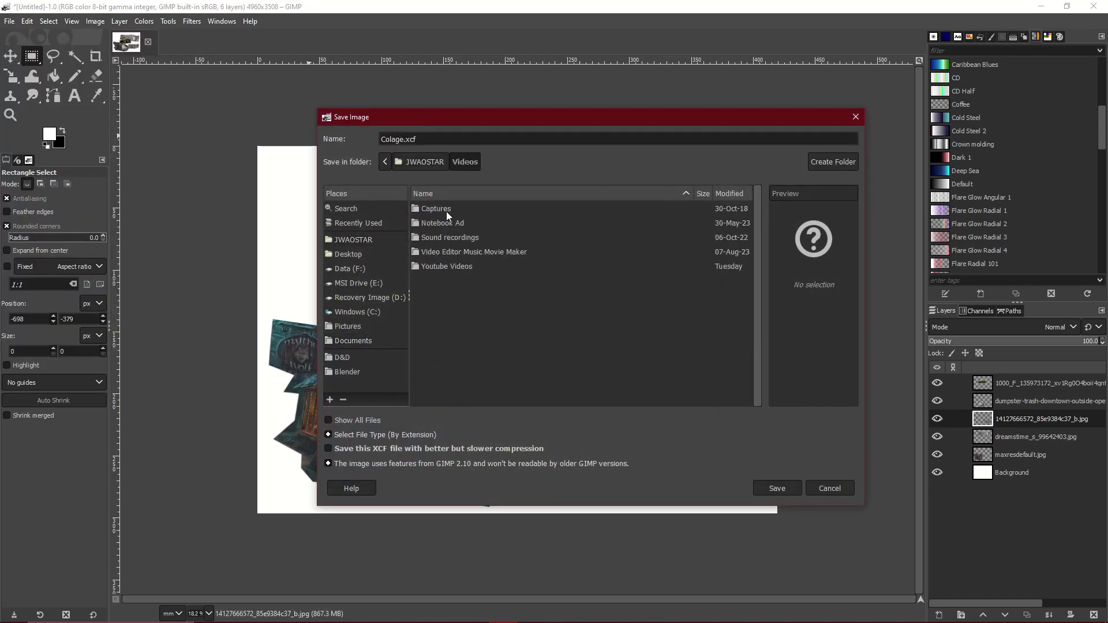
{"action": "double_click", "coordinate": [446, 266]}
{"action": "double_click", "coordinate": [434, 237]}
{"action": "double_click", "coordinate": [436, 222]}
{"action": "double_click", "coordinate": [437, 211]}
{"action": "left_click", "coordinate": [777, 489]}
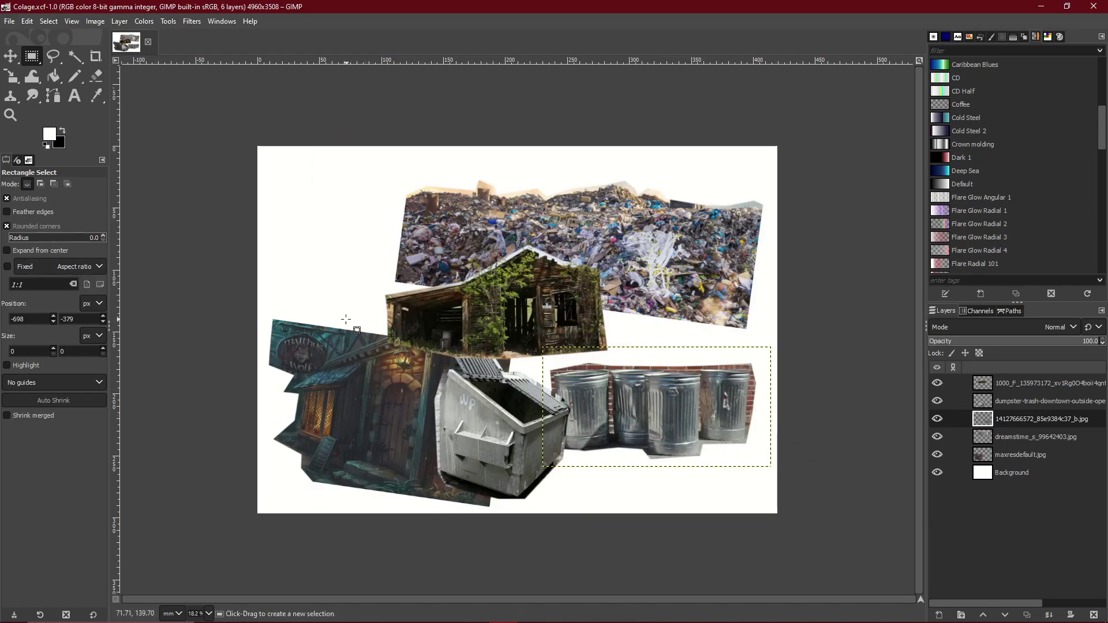
Step: Open Koansha.png and the DALL·E 2023-08-28 12.48.39 cheetah picture from the D&D folder as new layers
{"action": "left_click", "coordinate": [9, 21]}
{"action": "left_click", "coordinate": [55, 81]}
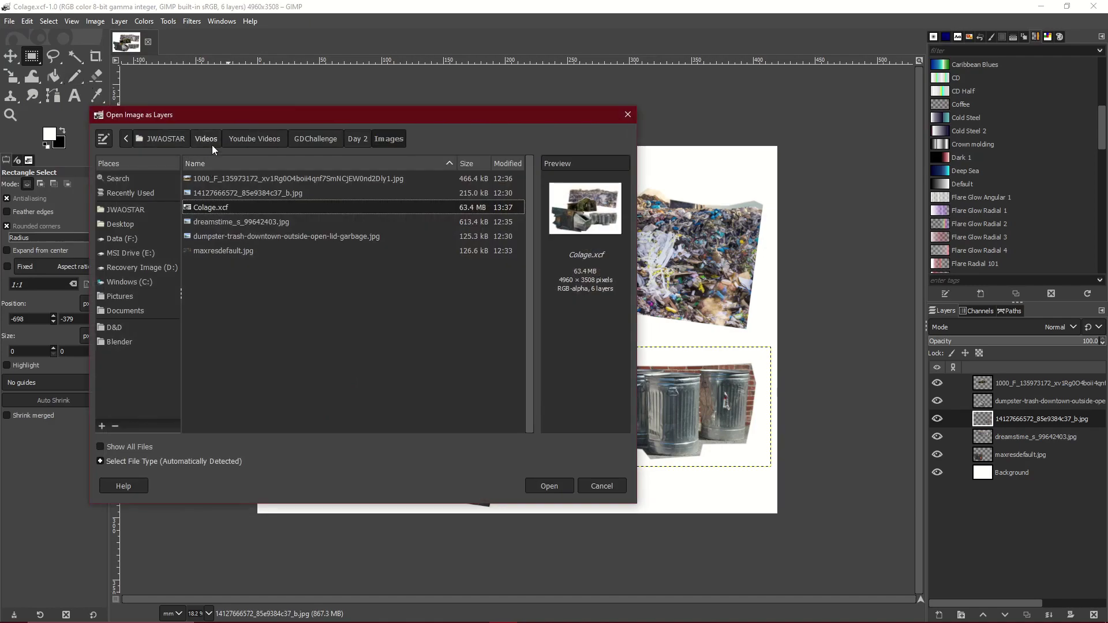
{"action": "left_click", "coordinate": [128, 328]}
{"action": "left_click", "coordinate": [207, 409]}
{"action": "scroll", "coordinate": [246, 393], "scroll_direction": "down", "scroll_amount": 10}
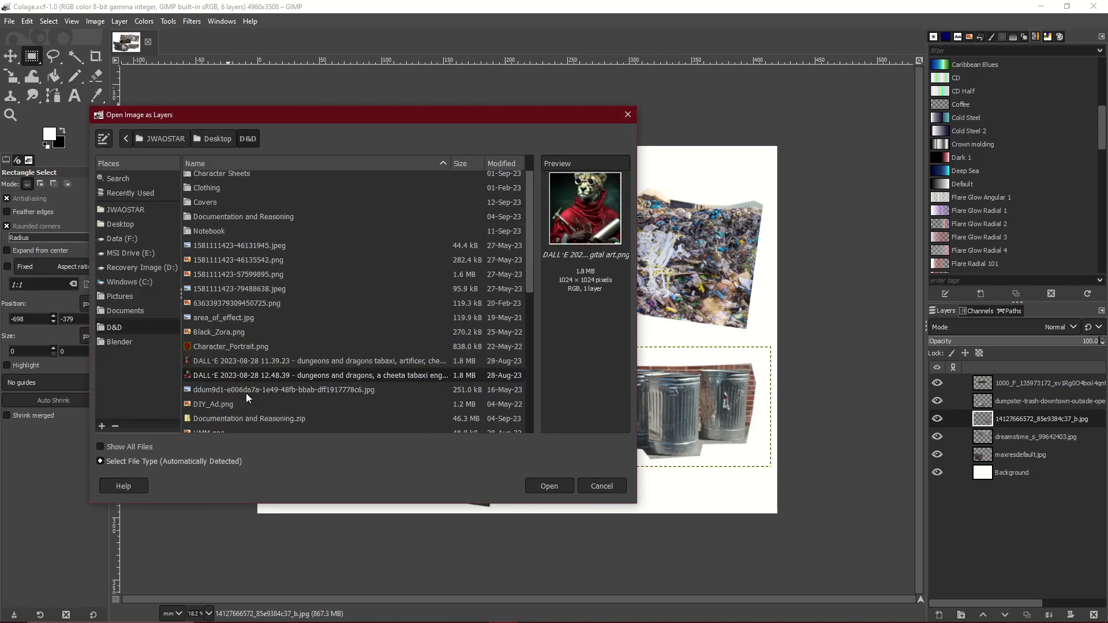
{"action": "scroll", "coordinate": [250, 358], "scroll_direction": "up", "scroll_amount": 6}
{"action": "scroll", "coordinate": [250, 358], "scroll_direction": "down", "scroll_amount": 6}
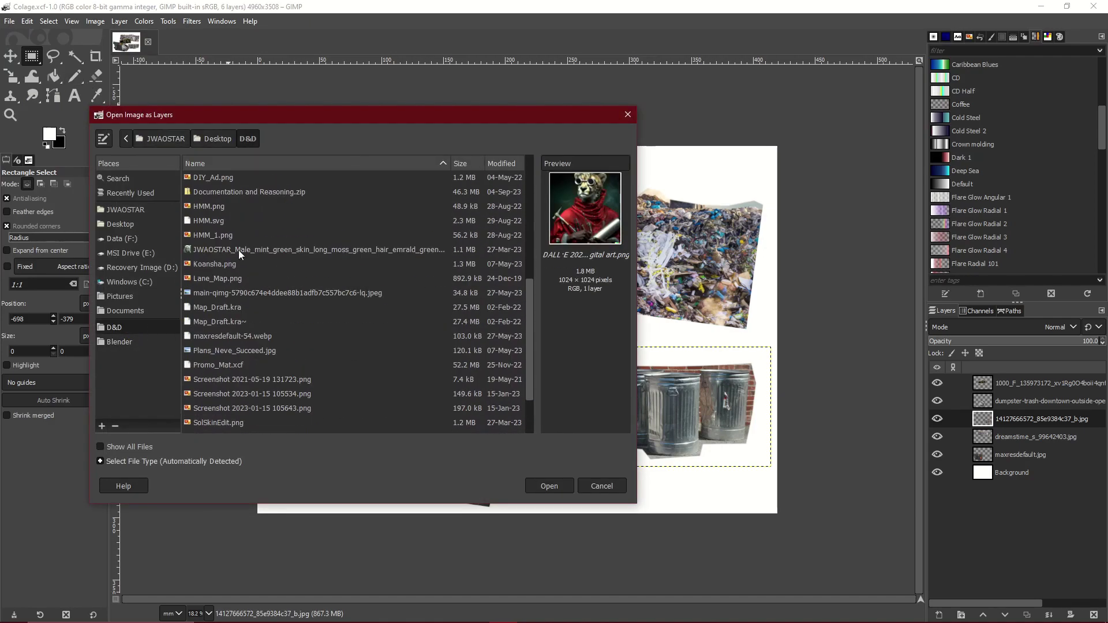
{"action": "left_click", "coordinate": [214, 265]}
{"action": "scroll", "coordinate": [212, 268], "scroll_direction": "up", "scroll_amount": 4}
{"action": "left_click", "coordinate": [202, 283], "text": "ctrl"}
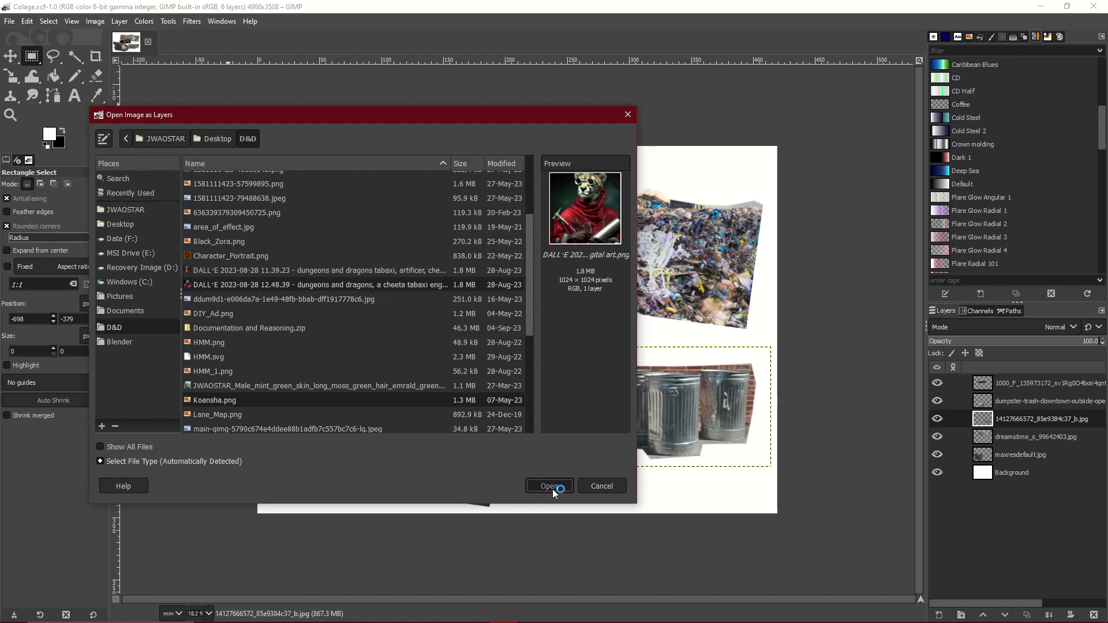
{"action": "left_click", "coordinate": [549, 486]}
Step: Put the Koansha.png layer at the top of the stack and move the portrait to the canvas's lower-left corner
{"action": "key", "text": "m"}
{"action": "left_click_drag", "start_coordinate": [1014, 426], "coordinate": [1017, 379]}
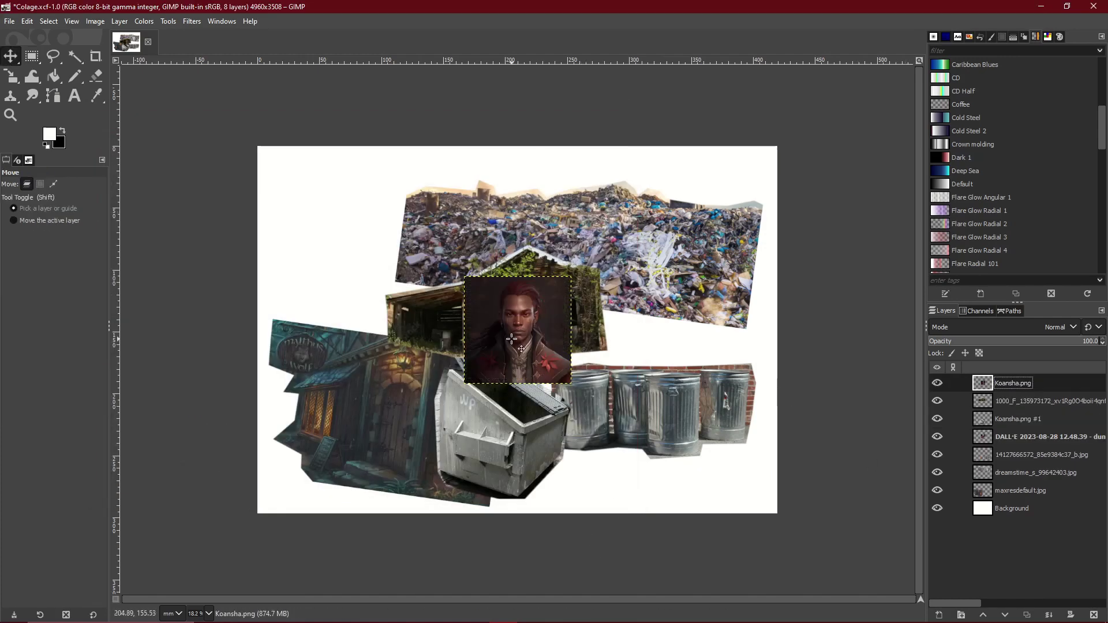
{"action": "left_click_drag", "start_coordinate": [500, 343], "coordinate": [309, 466]}
Step: Scale the Koansha.png portrait down slightly and rotate it counter-clockwise so it overlaps the tavern's lower-left edge
{"action": "left_click", "coordinate": [10, 76]}
{"action": "left_click", "coordinate": [360, 453]}
{"action": "left_click_drag", "start_coordinate": [377, 499], "coordinate": [327, 458]}
{"action": "key", "text": "Return"}
{"action": "left_click", "coordinate": [10, 77]}
{"action": "left_click", "coordinate": [126, 101]}
{"action": "key", "text": "Return"}
Step: Move the cheetah portrait to the canvas's upper-left area and rotate it clockwise
{"action": "left_click", "coordinate": [11, 57]}
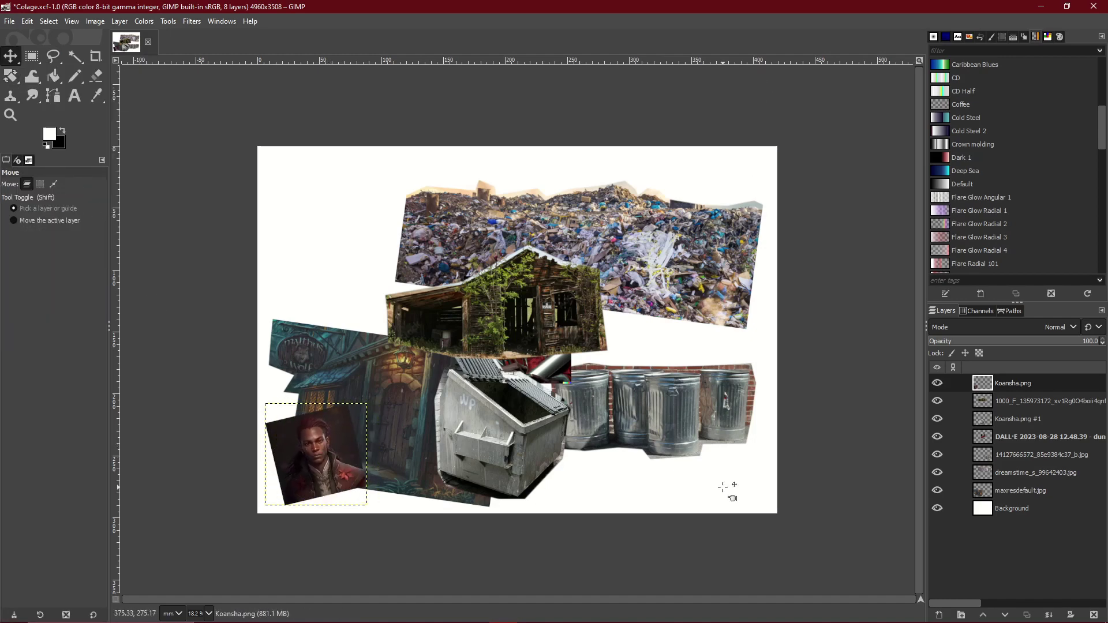
{"action": "left_click_drag", "start_coordinate": [547, 369], "coordinate": [374, 295]}
{"action": "key", "text": "shift+r"}
{"action": "mouse_move", "coordinate": [365, 234]}
{"action": "left_mouse_down"}
{"action": "mouse_move", "coordinate": [382, 234]}
{"action": "mouse_move", "coordinate": [372, 244]}
{"action": "left_mouse_up"}
{"action": "key", "text": "Return"}
{"action": "key", "text": "Return"}
Step: Scale the cheetah layer up to about 207 × 207 mm and reposition it in the upper-left corner above the tavern
{"action": "right_click", "coordinate": [10, 76]}
{"action": "left_click", "coordinate": [45, 114]}
{"action": "left_click_drag", "start_coordinate": [469, 142], "coordinate": [490, 70]}
{"action": "left_click_drag", "start_coordinate": [341, 255], "coordinate": [350, 251]}
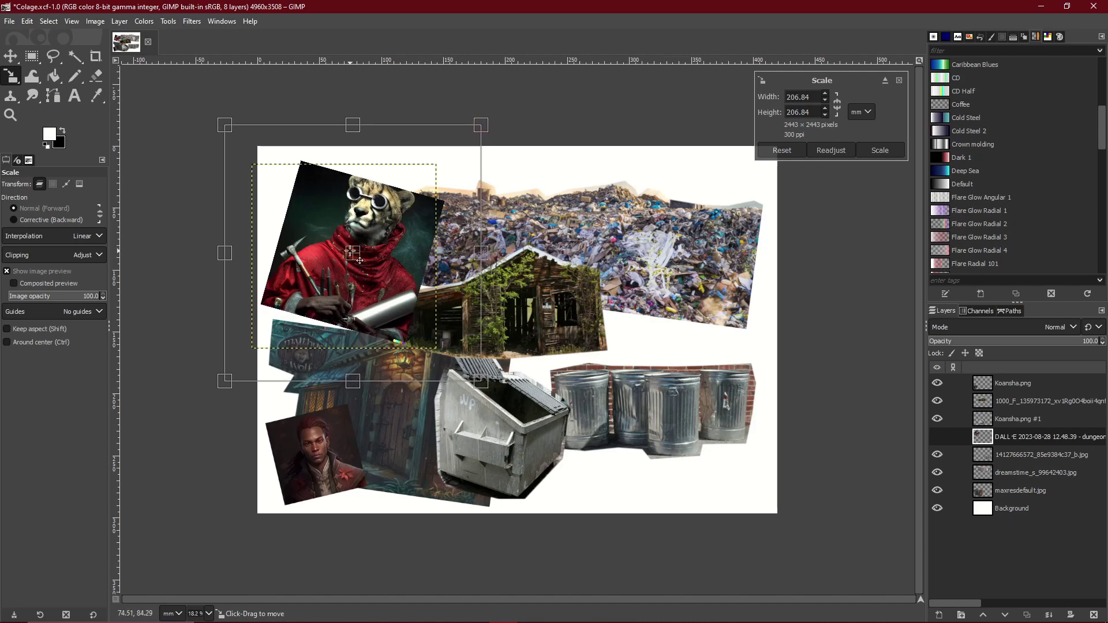
{"action": "key", "text": "Return"}
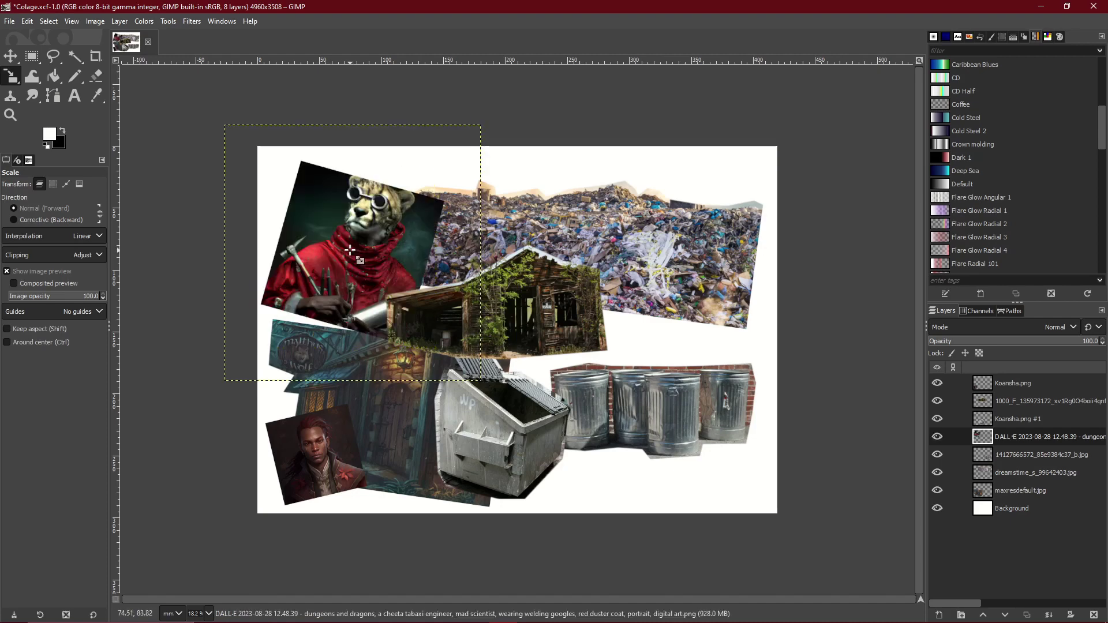
Step: Rotate the trash cans slightly counter-clockwise and scale them up beside the dumpster
{"action": "key", "text": "shift+r"}
{"action": "left_click", "coordinate": [1009, 456]}
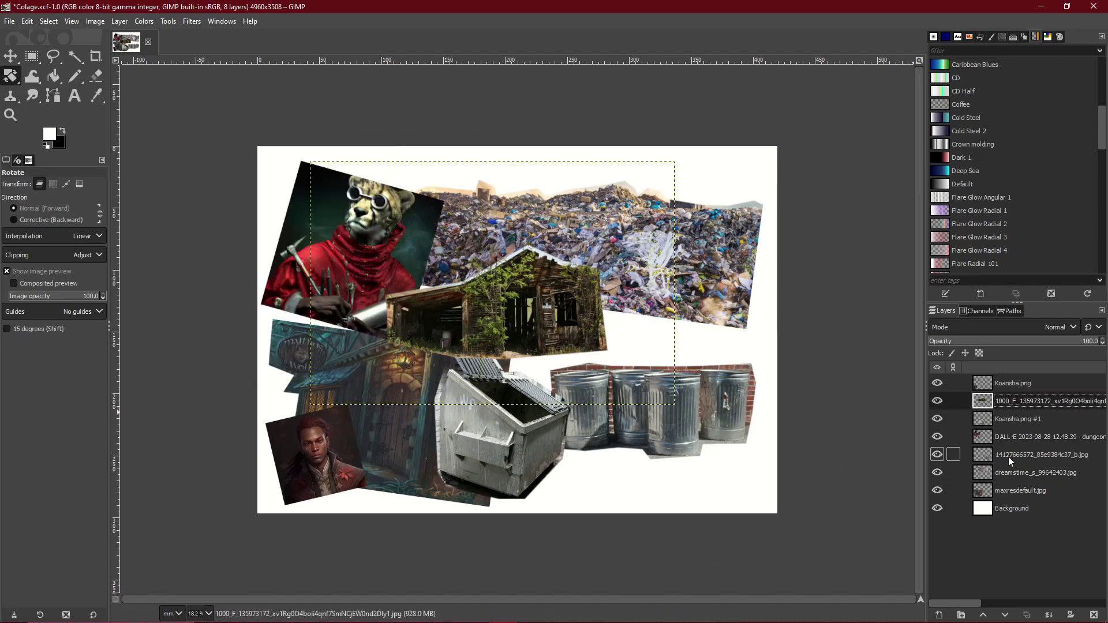
{"action": "left_click_drag", "start_coordinate": [741, 424], "coordinate": [642, 408]}
{"action": "key", "text": "Return"}
{"action": "key", "text": "shift+s"}
{"action": "left_click", "coordinate": [700, 398]}
{"action": "key", "text": "Return"}
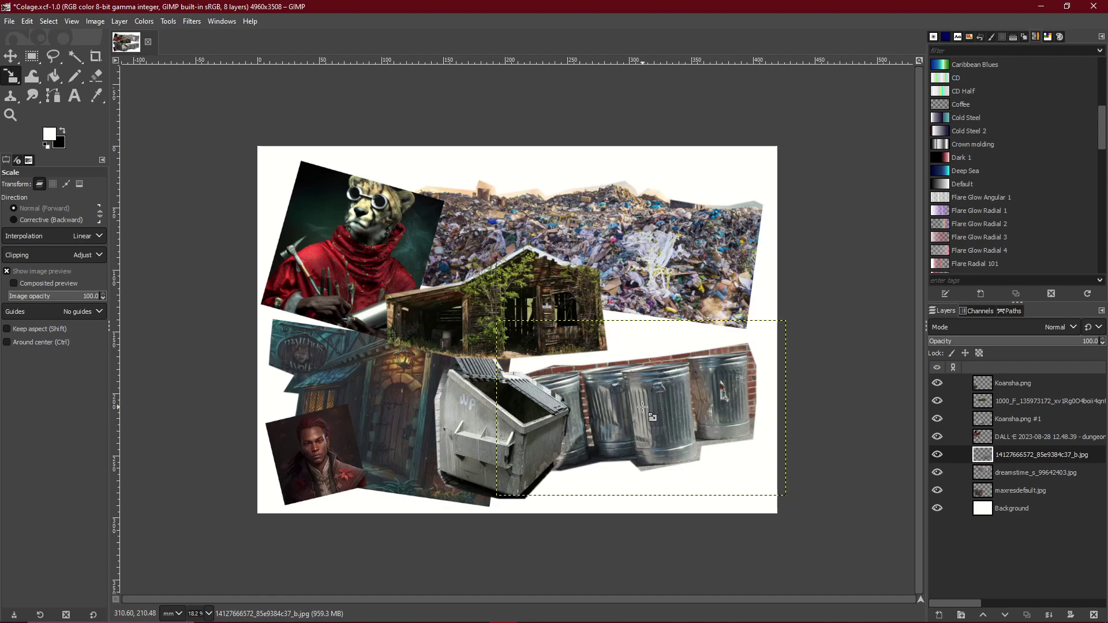
{"action": "left_click", "coordinate": [643, 408]}
{"action": "key", "text": "Escape"}
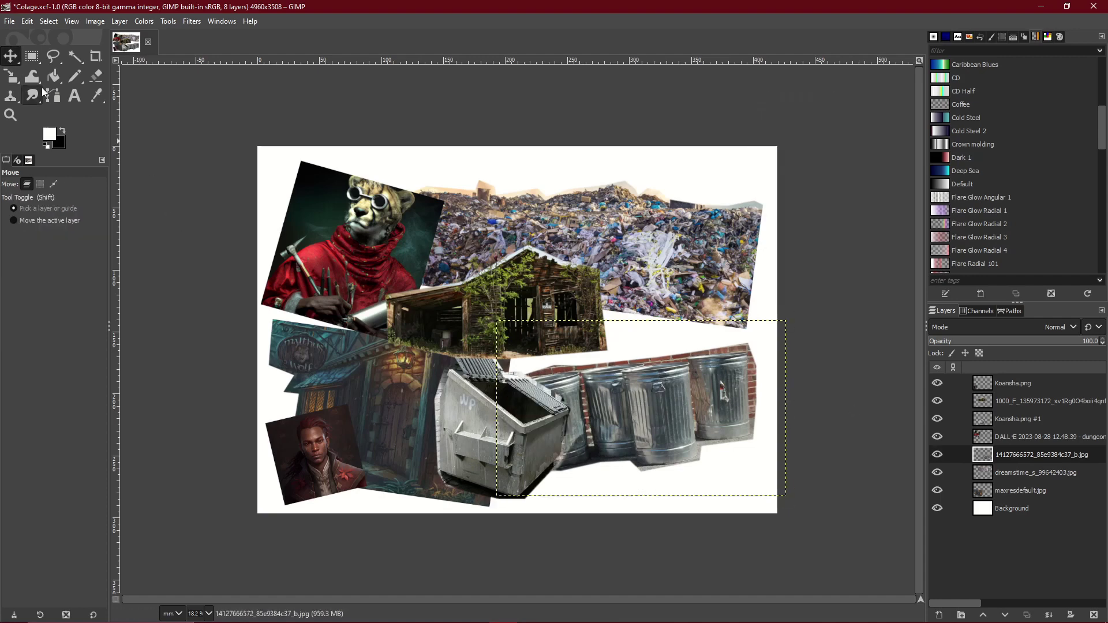
Step: Choose the Paintbrush and set its brush size to 162
{"action": "key", "text": "p"}
{"action": "left_click", "coordinate": [13, 219]}
{"action": "left_click", "coordinate": [59, 254]}
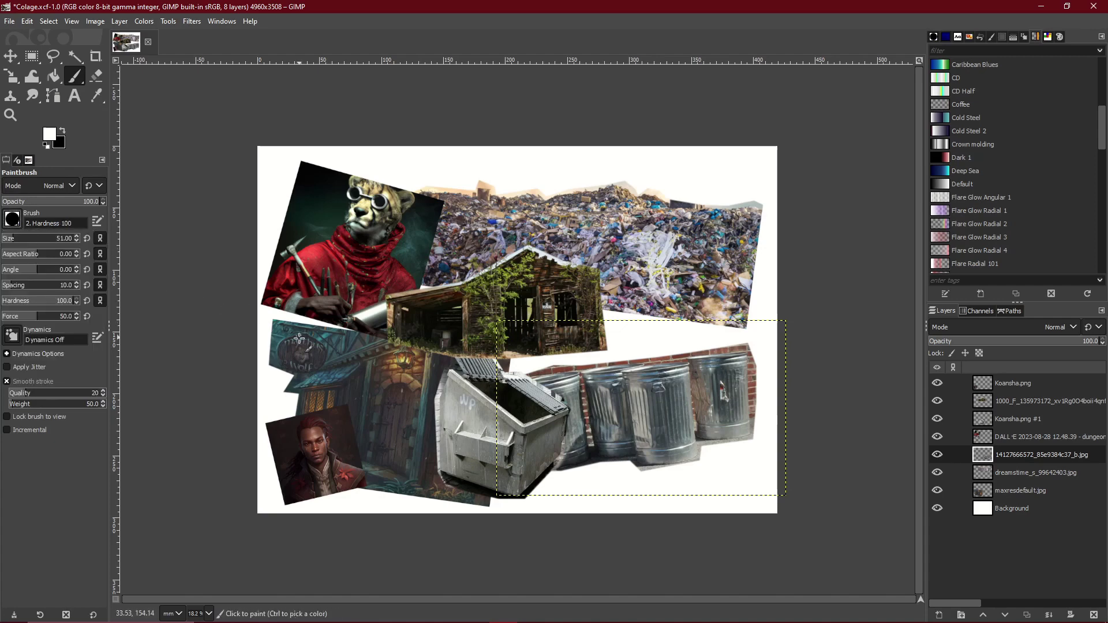
{"action": "left_click", "coordinate": [25, 238]}
{"action": "key", "text": "ctrl+z"}
{"action": "key", "text": "ctrl+y"}
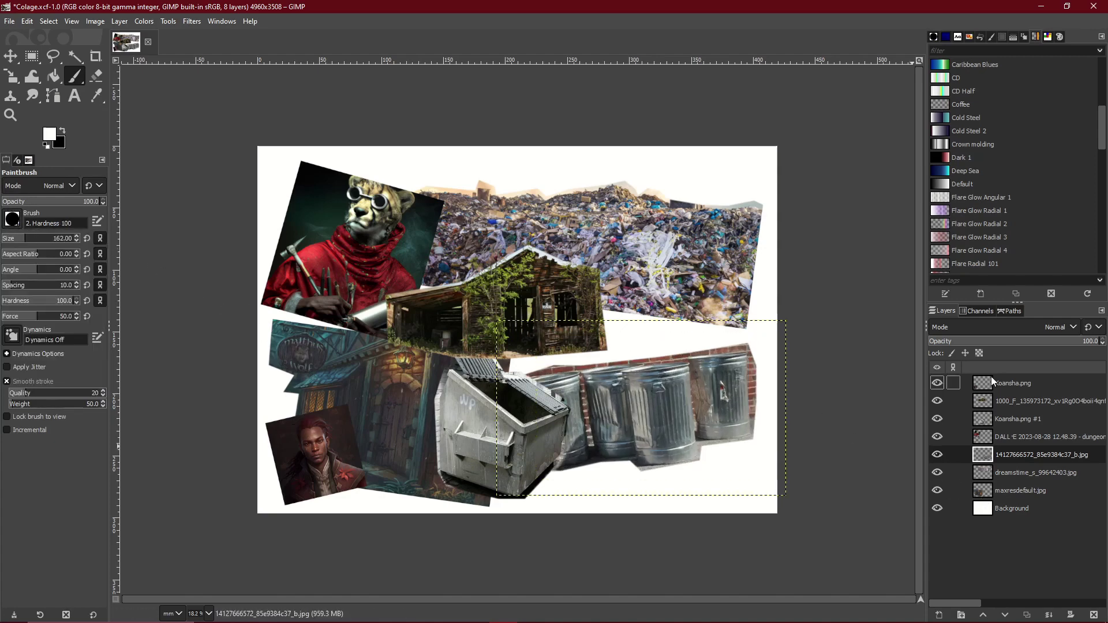
Step: Add a new layer above the Koansha.png layer and undo a trial brush stroke on it
{"action": "left_click", "coordinate": [993, 382]}
{"action": "left_click", "coordinate": [939, 615]}
{"action": "left_click", "coordinate": [1044, 588]}
{"action": "left_click_drag", "start_coordinate": [410, 440], "coordinate": [554, 326]}
{"action": "key", "text": "ctrl+z"}
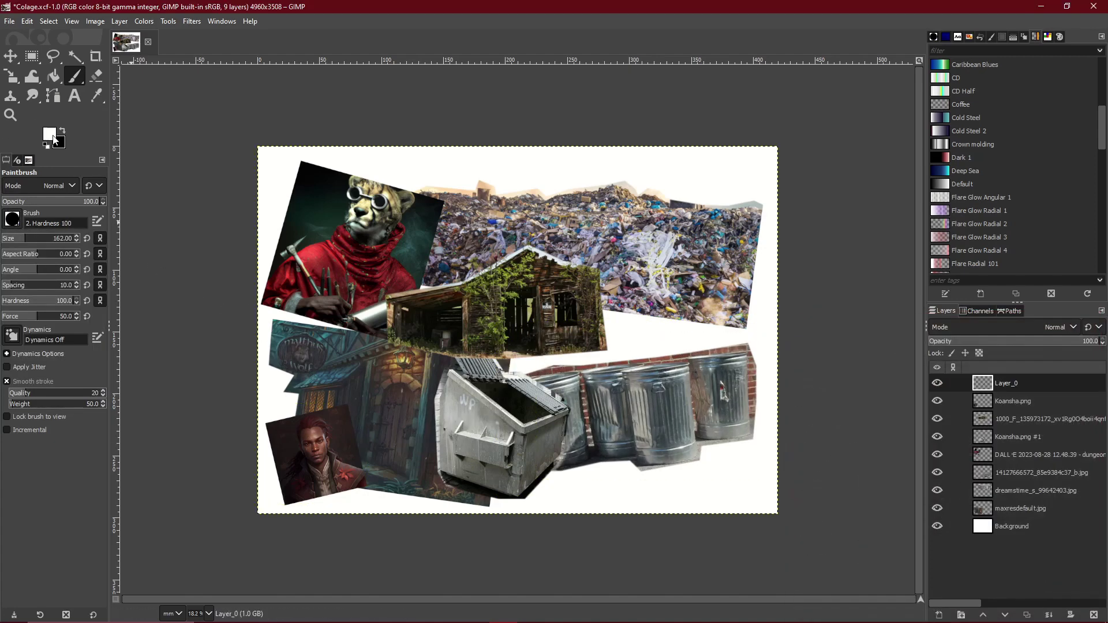
Step: Set the foreground colour to red
{"action": "left_click", "coordinate": [50, 135]}
{"action": "left_click", "coordinate": [110, 146]}
{"action": "left_click", "coordinate": [156, 310]}
Step: Try painting a red arrow freehand from the tavern towards the garbage pile, undoing each attempt
{"action": "mouse_move", "coordinate": [396, 410]}
{"action": "left_mouse_down"}
{"action": "mouse_move", "coordinate": [602, 269]}
{"action": "mouse_move", "coordinate": [626, 363]}
{"action": "left_mouse_up"}
{"action": "key", "text": "ctrl+z"}
{"action": "mouse_move", "coordinate": [603, 268]}
{"action": "left_mouse_down"}
{"action": "mouse_move", "coordinate": [530, 296]}
{"action": "mouse_move", "coordinate": [609, 312]}
{"action": "mouse_move", "coordinate": [606, 340]}
{"action": "left_mouse_up"}
{"action": "key", "text": "ctrl+z"}
{"action": "key", "text": "ctrl+z"}
{"action": "key", "text": "ctrl+z"}
{"action": "key", "text": "ctrl+z"}
{"action": "mouse_move", "coordinate": [389, 405]}
{"action": "left_mouse_down"}
{"action": "mouse_move", "coordinate": [413, 453]}
{"action": "mouse_move", "coordinate": [577, 341]}
{"action": "left_mouse_up"}
{"action": "key", "text": "ctrl+z"}
{"action": "left_click_drag", "start_coordinate": [414, 452], "coordinate": [524, 369]}
{"action": "key", "text": "ctrl+z"}
{"action": "key", "text": "ctrl+z"}
Step: Outline a large arrow selection with Free Select, running from the tavern up towards the garbage pile
{"action": "left_click", "coordinate": [54, 56]}
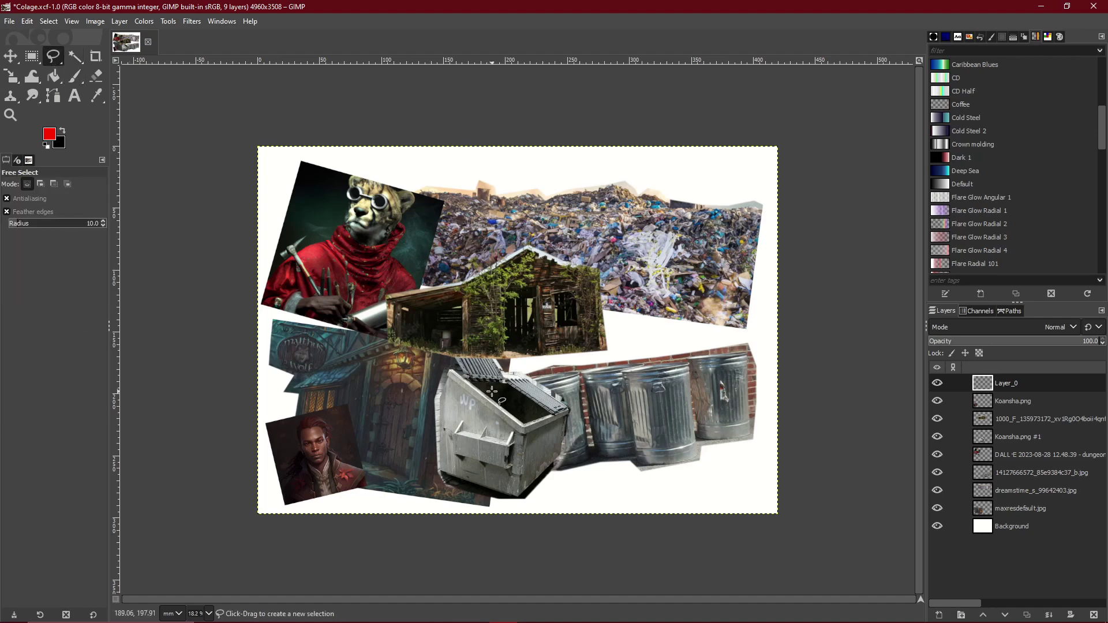
{"action": "left_click", "coordinate": [516, 315]}
{"action": "left_click", "coordinate": [464, 300]}
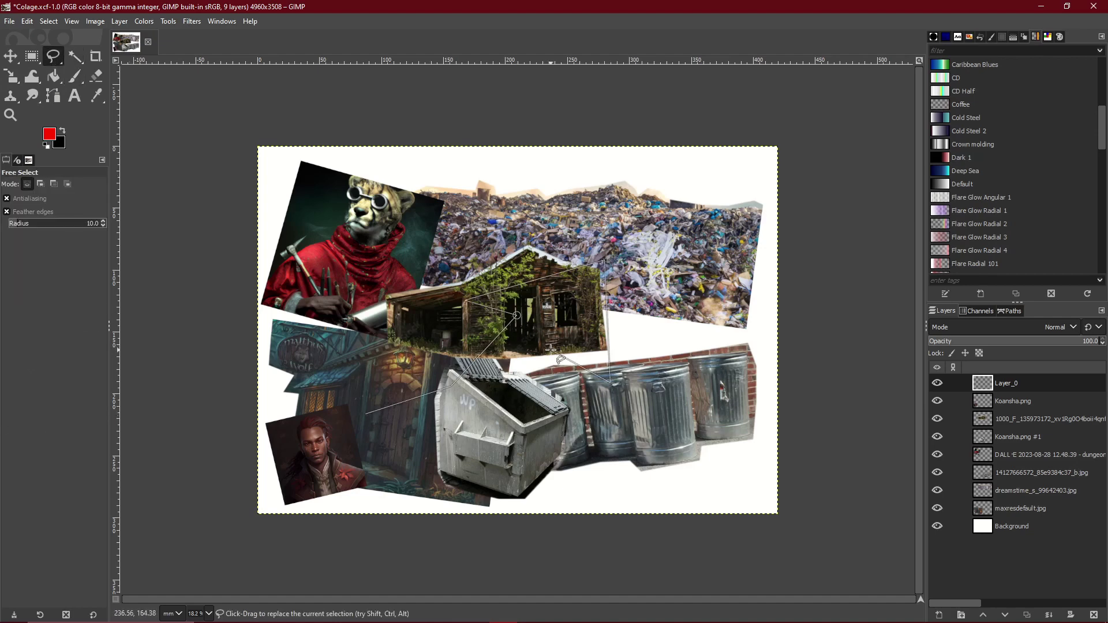
{"action": "left_click", "coordinate": [502, 421]}
{"action": "left_click", "coordinate": [398, 456]}
{"action": "left_click", "coordinate": [366, 414]}
{"action": "key", "text": "Return"}
Step: Fill the arrow selection with red on the new layer and clear the selection
{"action": "key", "text": "shift+b"}
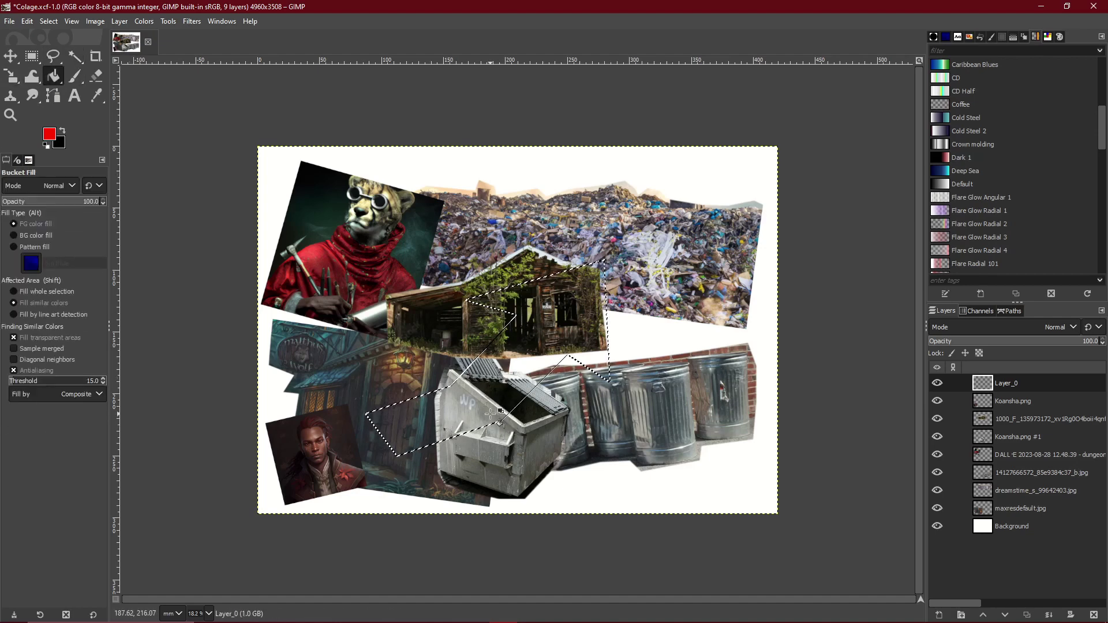
{"action": "left_click", "coordinate": [490, 414]}
{"action": "key", "text": "r"}
{"action": "key", "text": "shift+ctrl+a"}
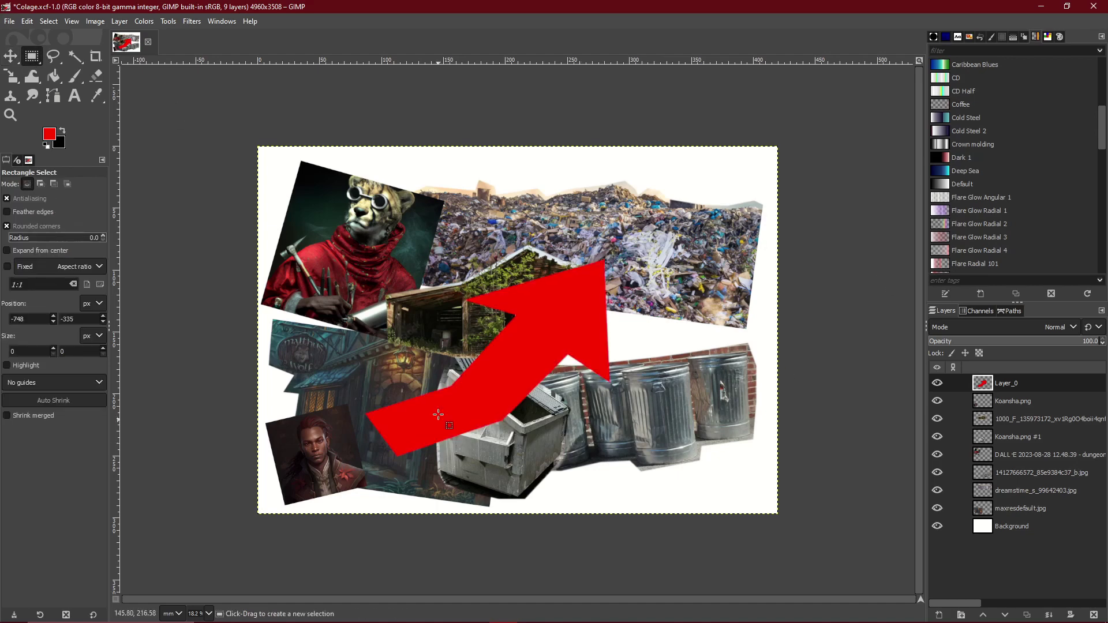
Step: Scale the arrow layer to about 404 × 124 mm and position it over the middle of the collage
{"action": "key", "text": "shift+s"}
{"action": "left_click", "coordinate": [521, 366]}
{"action": "left_click_drag", "start_coordinate": [785, 521], "coordinate": [738, 488]}
{"action": "left_click_drag", "start_coordinate": [515, 480], "coordinate": [516, 422]}
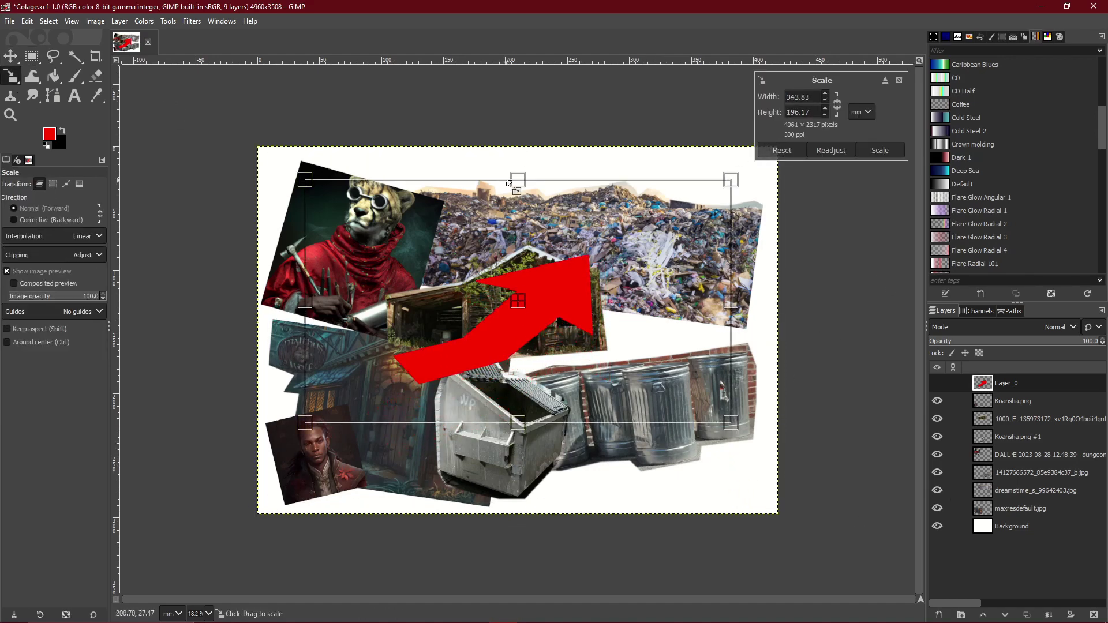
{"action": "left_click_drag", "start_coordinate": [514, 182], "coordinate": [515, 263]}
{"action": "left_click_drag", "start_coordinate": [731, 342], "coordinate": [806, 341]}
{"action": "left_click_drag", "start_coordinate": [554, 423], "coordinate": [553, 414]}
{"action": "mouse_move", "coordinate": [555, 337]}
{"action": "left_mouse_down"}
{"action": "mouse_move", "coordinate": [567, 375]}
{"action": "mouse_move", "coordinate": [591, 345]}
{"action": "mouse_move", "coordinate": [561, 340]}
{"action": "left_mouse_up"}
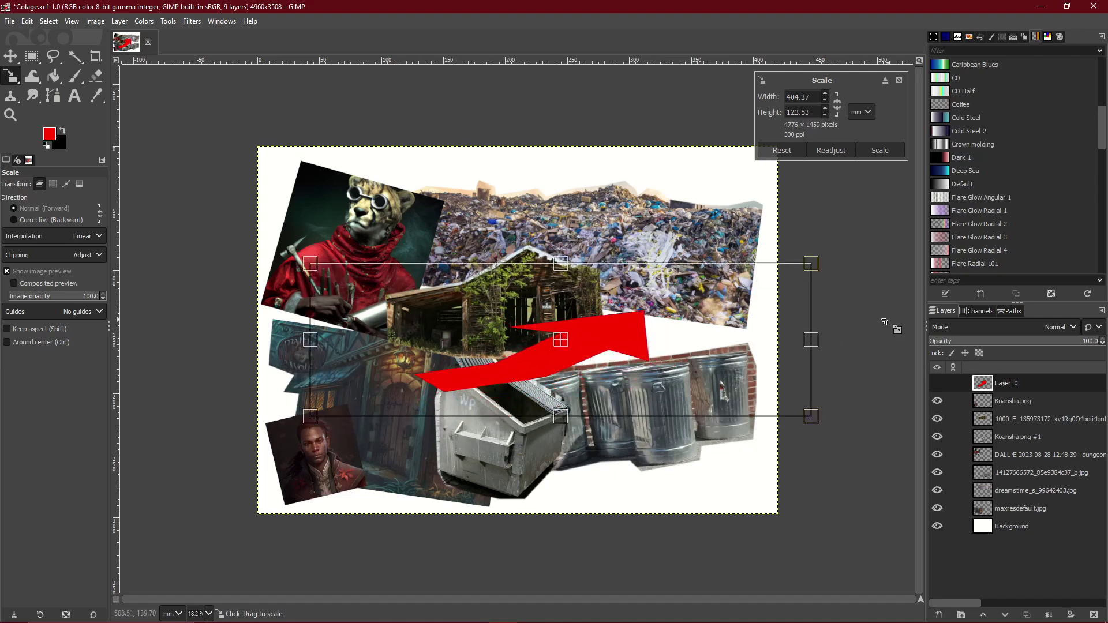
{"action": "left_click", "coordinate": [881, 150]}
Step: Distort the arrow in perspective, raising the upper-right corner and pulling the upper-left corner inward, and shift it about 22 mm down
{"action": "right_click", "coordinate": [12, 75]}
{"action": "left_click", "coordinate": [79, 168]}
{"action": "left_click", "coordinate": [549, 335]}
{"action": "left_click_drag", "start_coordinate": [811, 264], "coordinate": [795, 210]}
{"action": "left_click_drag", "start_coordinate": [310, 264], "coordinate": [379, 250]}
{"action": "left_click_drag", "start_coordinate": [548, 314], "coordinate": [545, 341]}
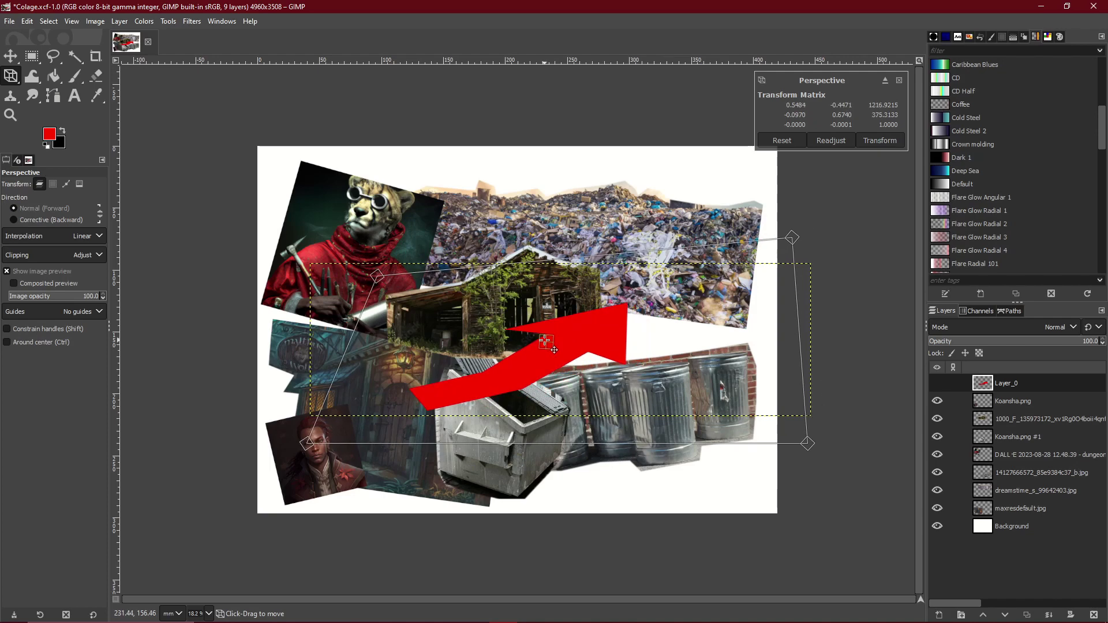
{"action": "key", "text": "Return"}
Step: Place the arrow layer directly below the cheetah layer and move the arrow about 35 mm right and 19 mm up
{"action": "left_click_drag", "start_coordinate": [1007, 383], "coordinate": [1033, 460]}
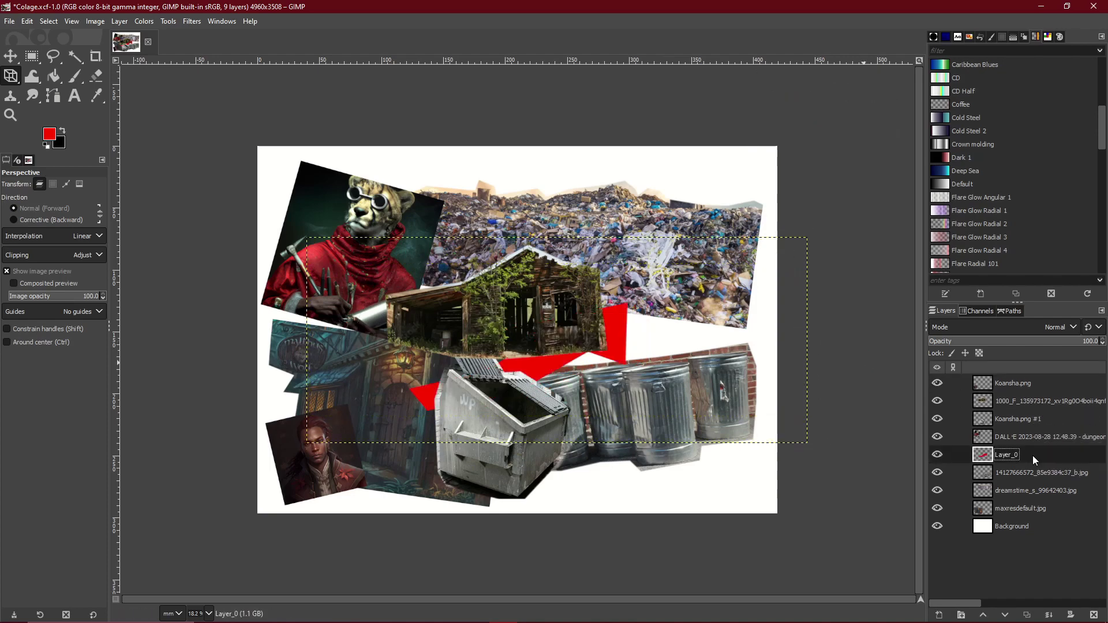
{"action": "key", "text": "m"}
{"action": "left_click_drag", "start_coordinate": [572, 346], "coordinate": [646, 318]}
Step: Rotate the arrow slightly counter-clockwise
{"action": "left_click_drag", "start_coordinate": [11, 76], "coordinate": [65, 103]}
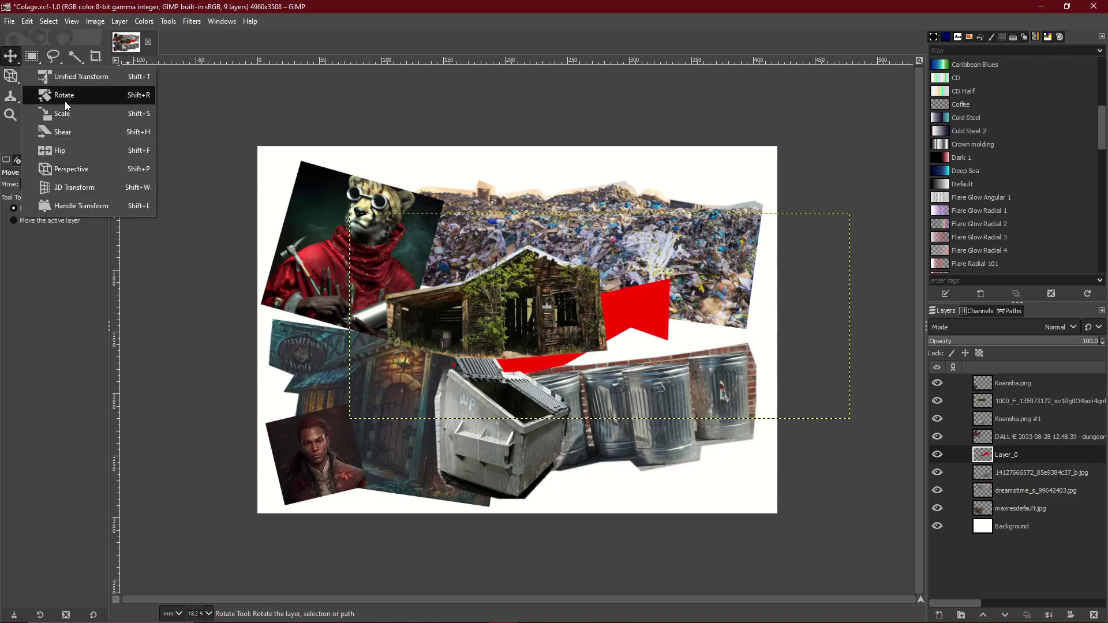
{"action": "left_click", "coordinate": [65, 102]}
{"action": "left_click_drag", "start_coordinate": [657, 316], "coordinate": [659, 307]}
{"action": "key", "text": "Return"}
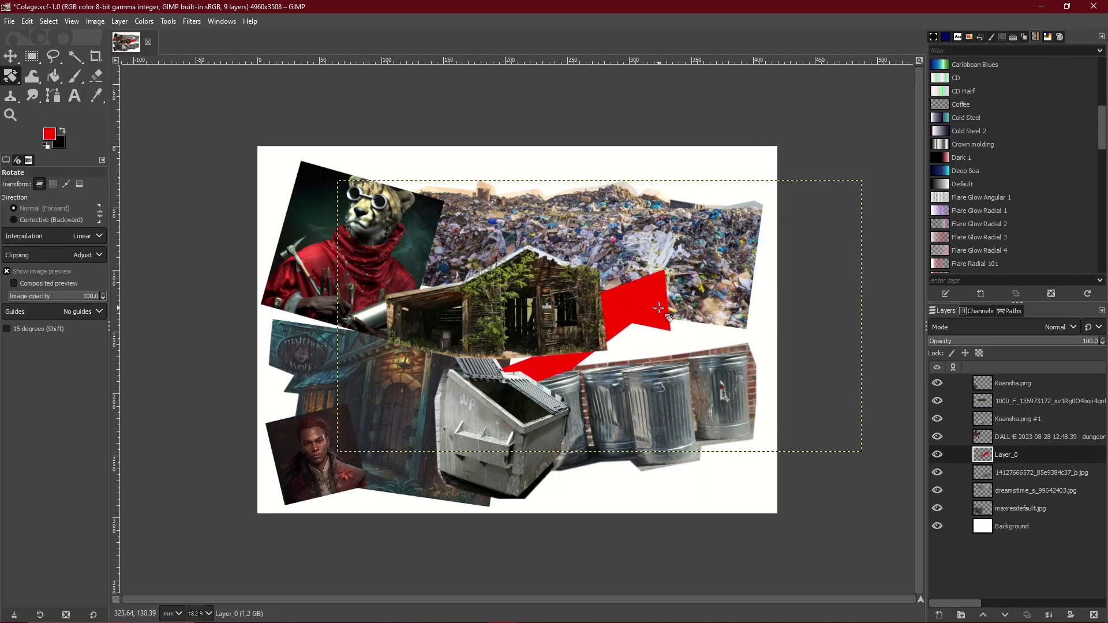
Step: Scale the shack layer to about 261 × 174 mm and shift the shack slightly upward
{"action": "left_click", "coordinate": [988, 402]}
{"action": "left_click_drag", "start_coordinate": [11, 76], "coordinate": [64, 113]}
{"action": "left_click_drag", "start_coordinate": [662, 398], "coordinate": [637, 384]}
{"action": "left_click_drag", "start_coordinate": [493, 287], "coordinate": [492, 274]}
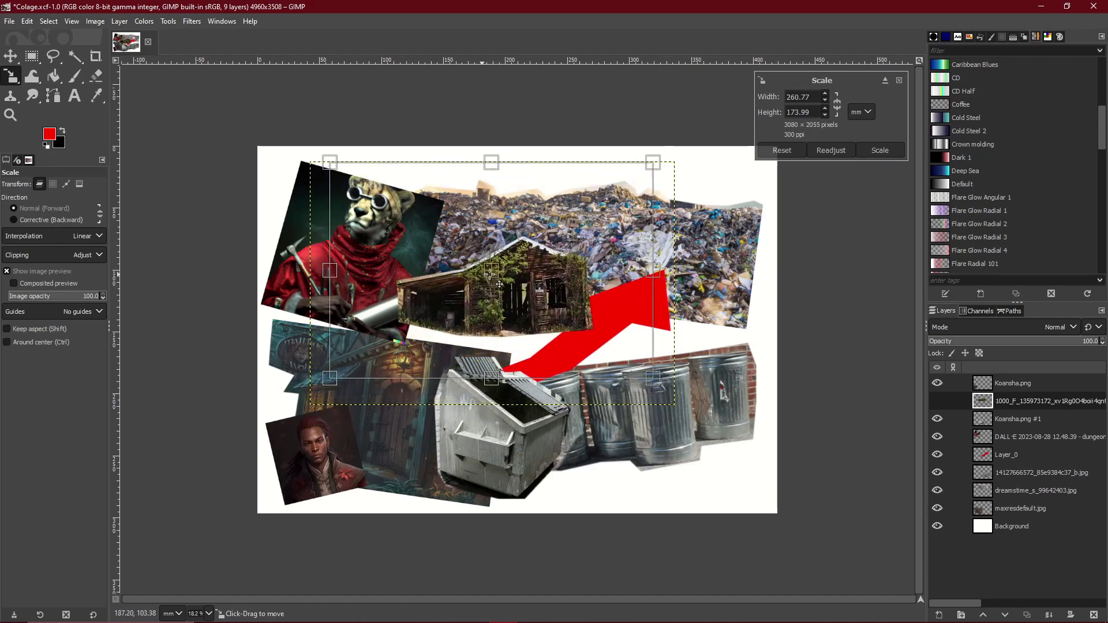
{"action": "key", "text": "Return"}
Step: Scale the arrow layer down to about 401 × 214 mm and shift it slightly to the left
{"action": "left_click", "coordinate": [984, 458]}
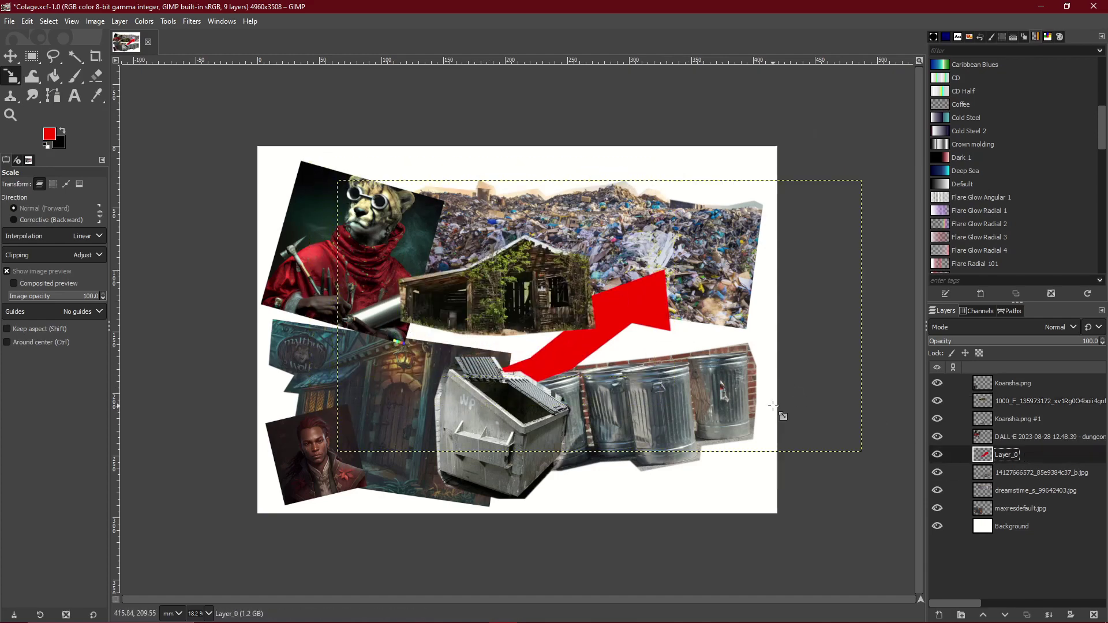
{"action": "left_click_drag", "start_coordinate": [773, 406], "coordinate": [745, 401]}
{"action": "left_click_drag", "start_coordinate": [586, 313], "coordinate": [570, 320]}
{"action": "key", "text": "Return"}
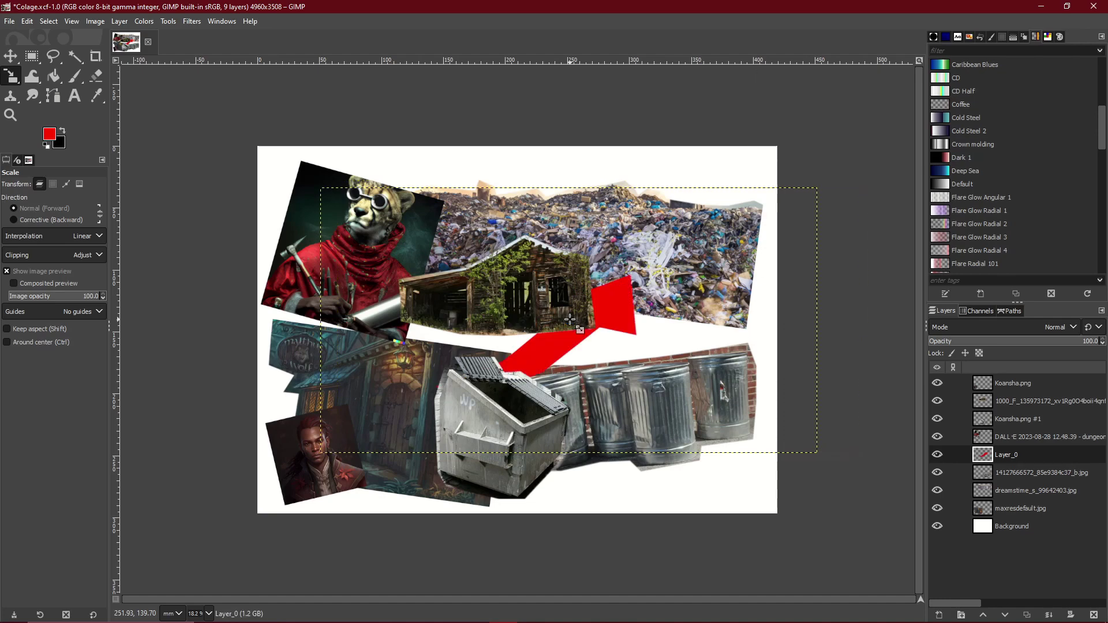
Step: Restack the layers so the arrow lies above the shack and the dumpster lies above the arrow
{"action": "left_click_drag", "start_coordinate": [1007, 454], "coordinate": [1019, 402]}
{"action": "left_click", "coordinate": [1020, 472]}
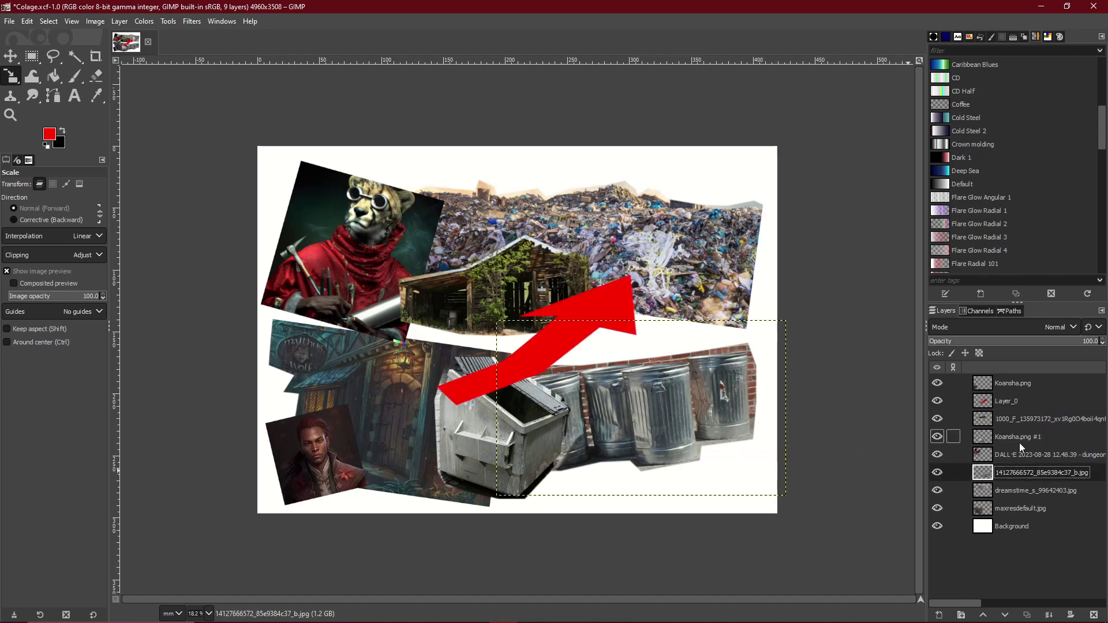
{"action": "left_click", "coordinate": [1019, 440]}
{"action": "left_click", "coordinate": [1020, 487]}
{"action": "left_click", "coordinate": [1016, 468]}
{"action": "left_click", "coordinate": [1009, 440]}
{"action": "left_click_drag", "start_coordinate": [1009, 439], "coordinate": [1012, 399]}
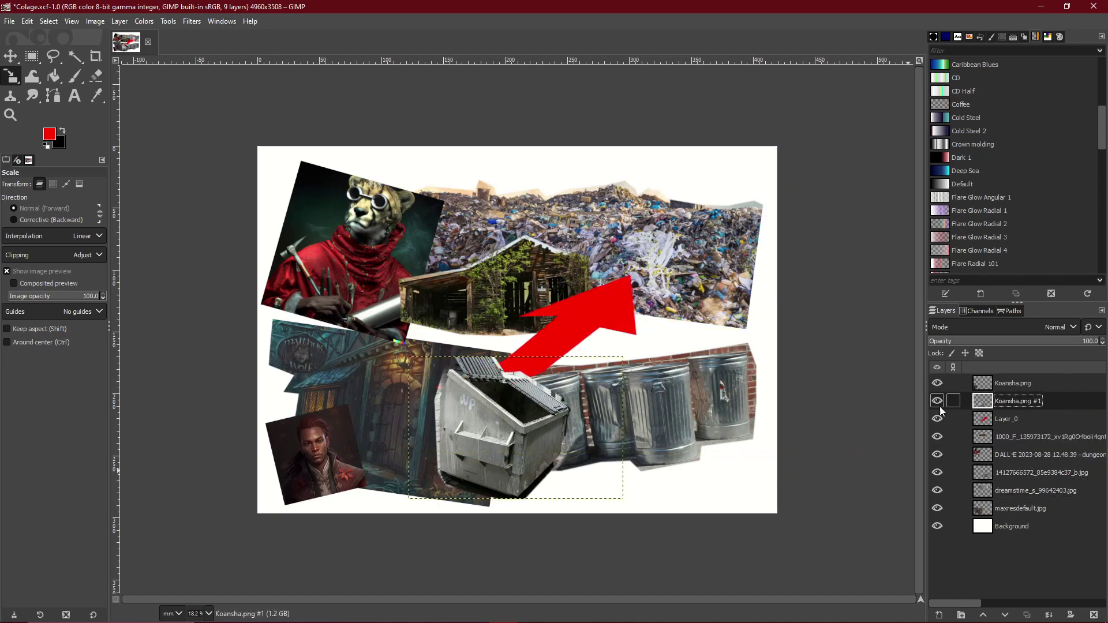
Step: Reshape the arrow in perspective by pulling its layer's lower-left corner outward and both upper corners inward
{"action": "left_click", "coordinate": [1004, 419]}
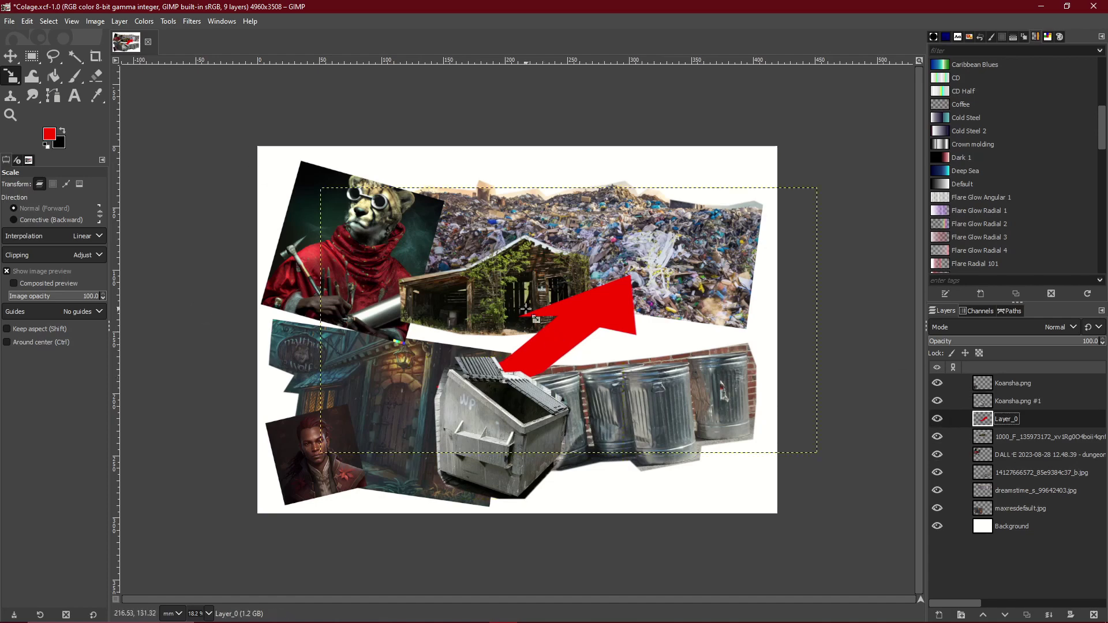
{"action": "left_click_drag", "start_coordinate": [321, 323], "coordinate": [265, 327]}
{"action": "key", "text": "ctrl+z"}
{"action": "right_click", "coordinate": [12, 76]}
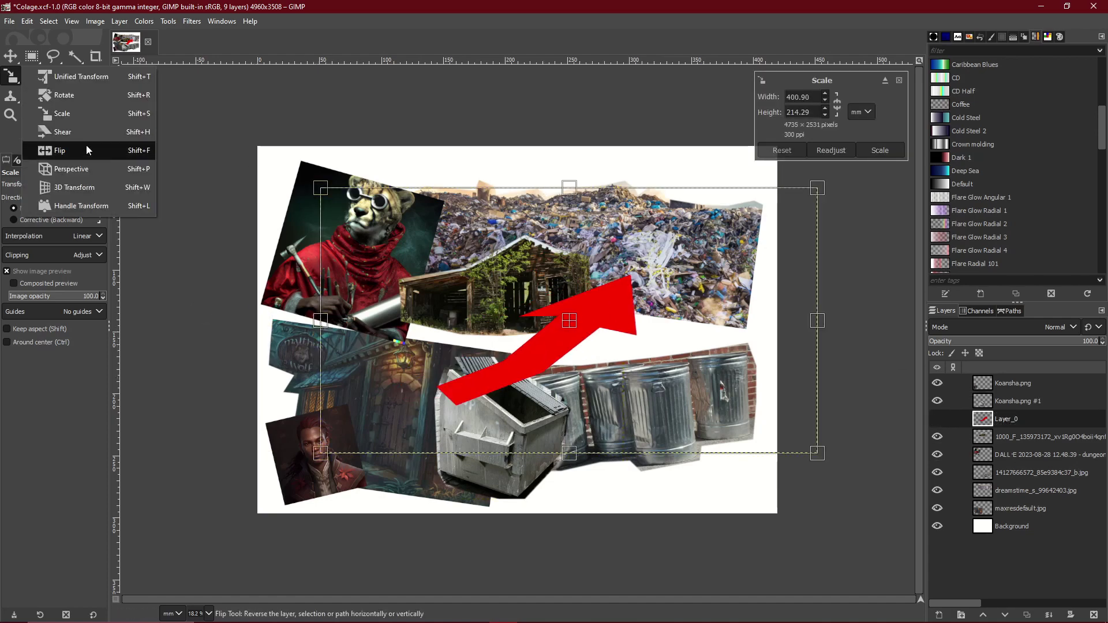
{"action": "left_click", "coordinate": [82, 168]}
{"action": "left_click_drag", "start_coordinate": [321, 453], "coordinate": [235, 492]}
{"action": "left_click_drag", "start_coordinate": [320, 187], "coordinate": [380, 202]}
{"action": "left_click_drag", "start_coordinate": [817, 188], "coordinate": [750, 239]}
{"action": "key", "text": "Return"}
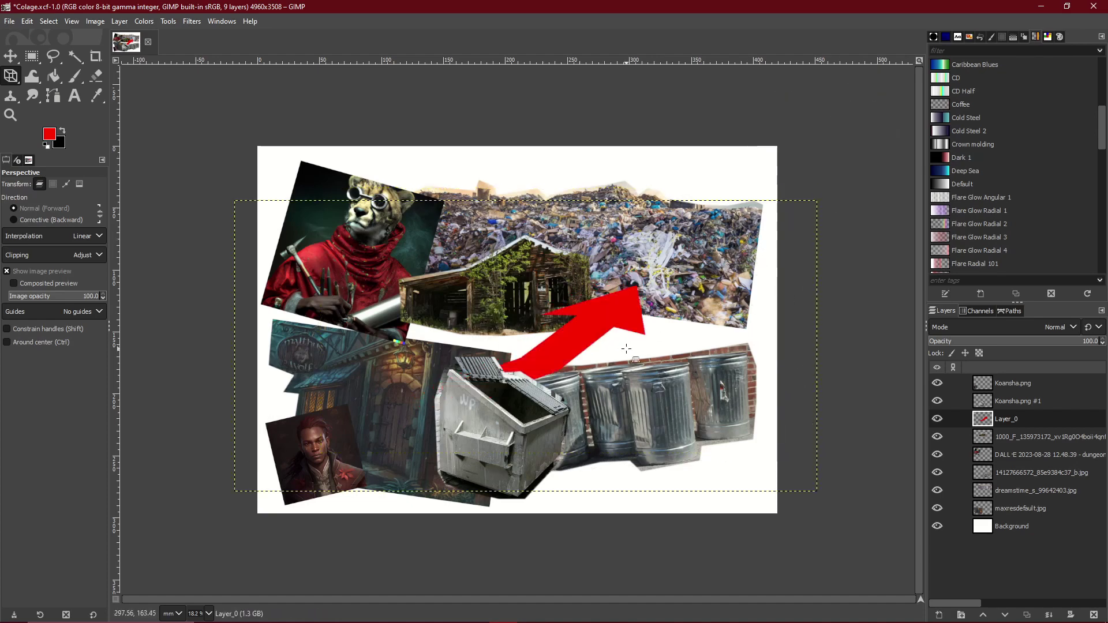
Step: Move the arrow about 24 mm left, and the dumpster about 4 mm right and 9 mm down
{"action": "key", "text": "m"}
{"action": "left_click_drag", "start_coordinate": [658, 295], "coordinate": [628, 323]}
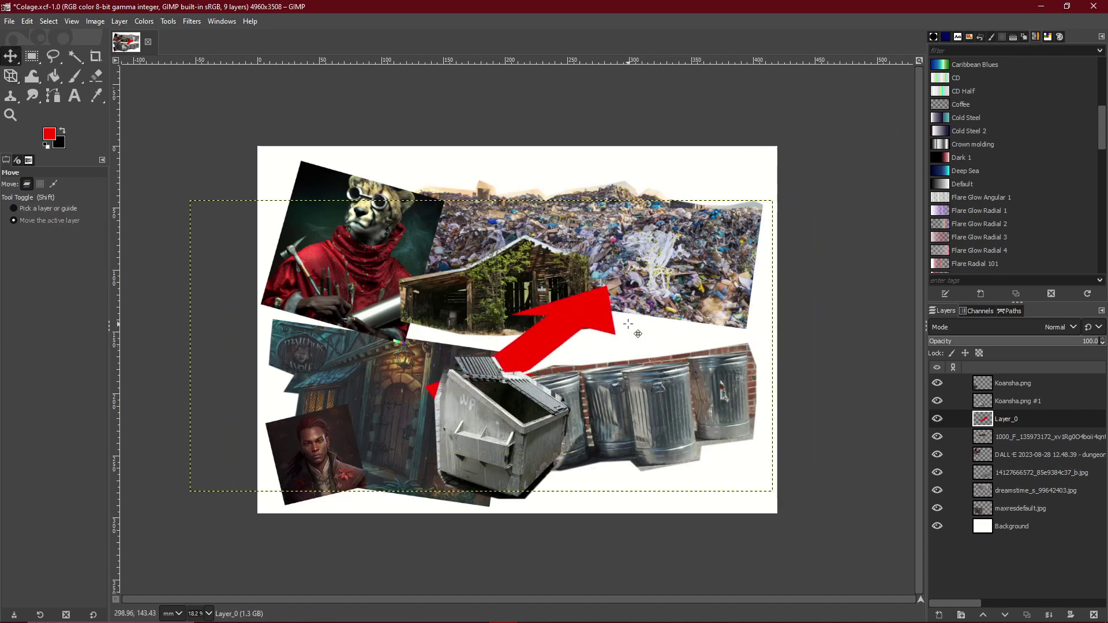
{"action": "key", "text": "shift+Up"}
{"action": "key", "text": "shift+Right"}
{"action": "key", "text": "shift+Left"}
{"action": "key", "text": "shift+Up"}
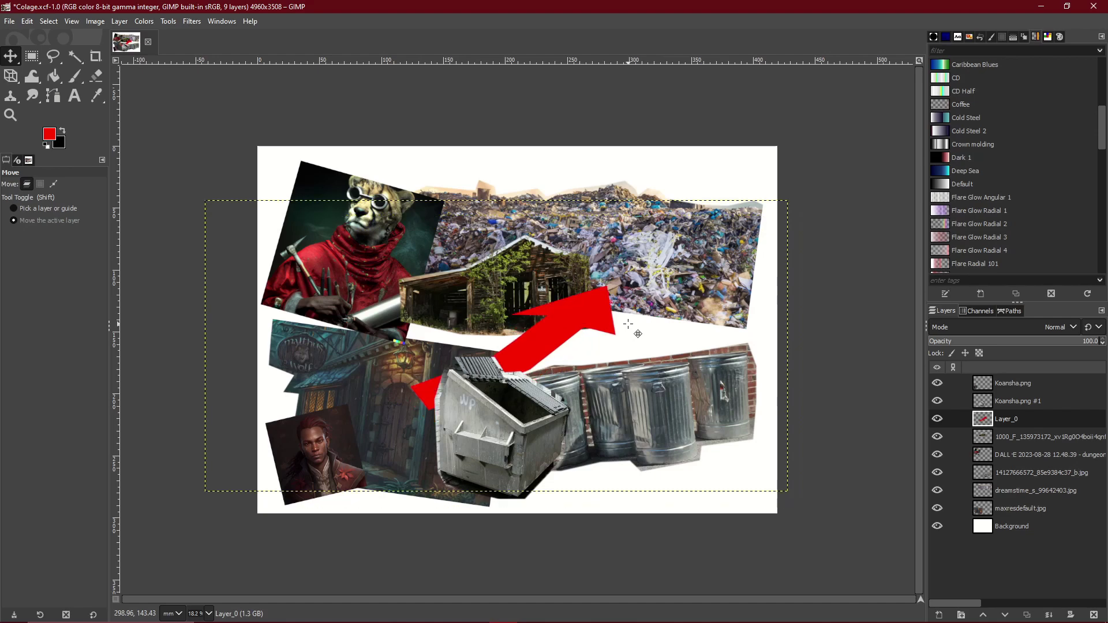
{"action": "left_click", "coordinate": [1051, 437]}
{"action": "left_click_drag", "start_coordinate": [523, 429], "coordinate": [487, 437]}
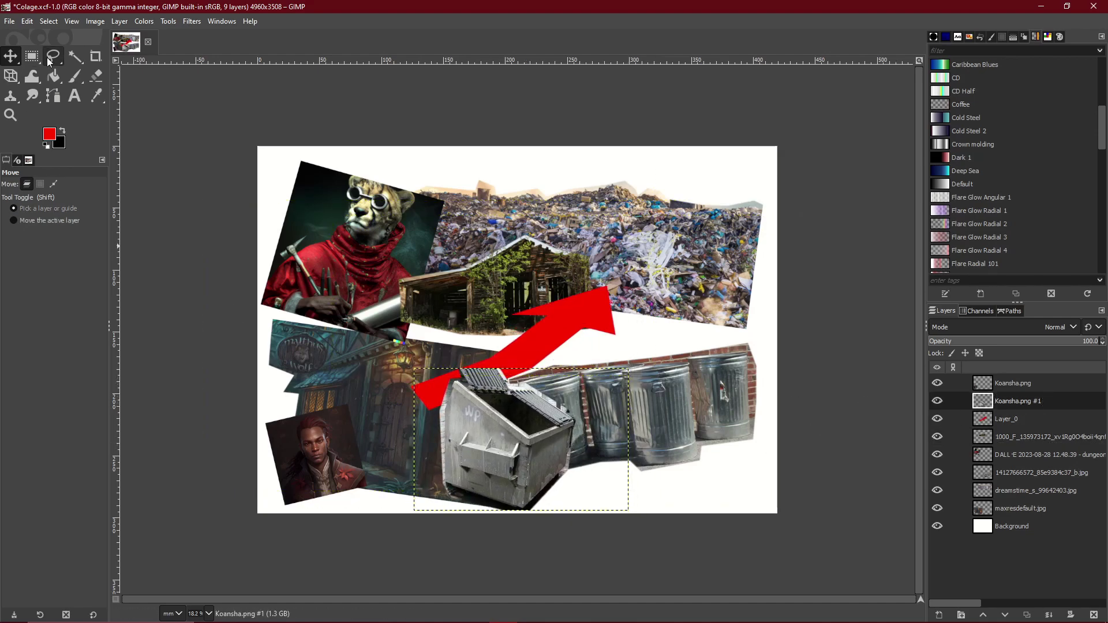